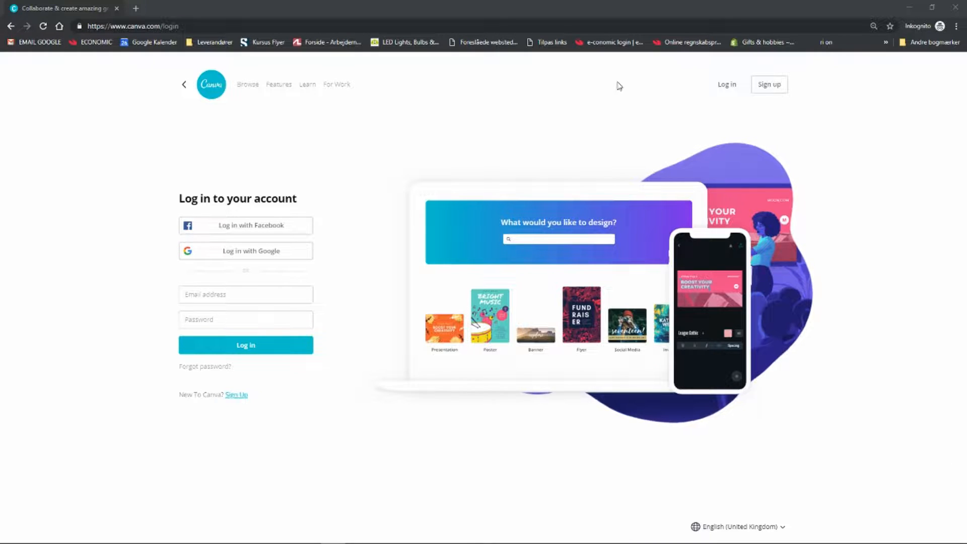
Step: Switch from the logged-out browser window to the signed-in Canva home page and look over its design types and saved designs
left_click(495, 98)
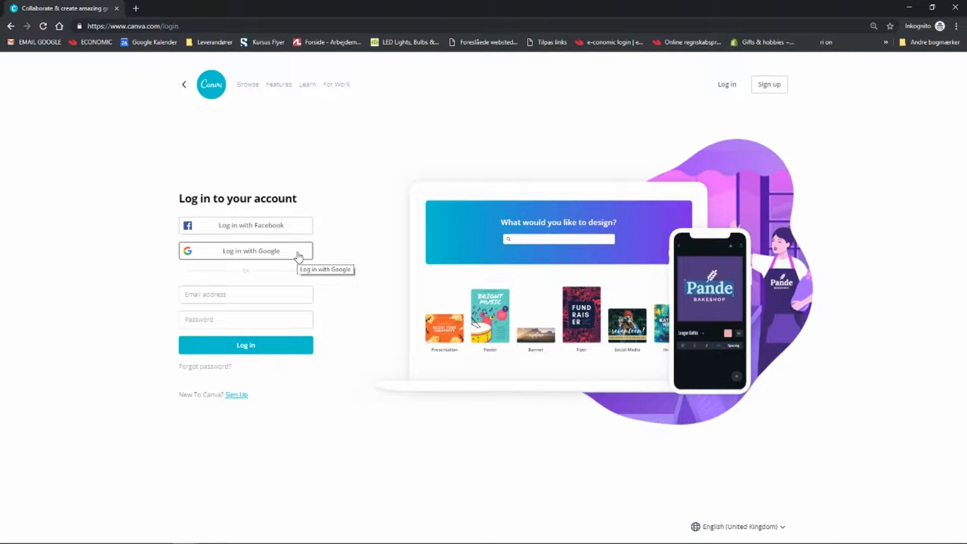
left_click(910, 7)
scroll(357, 179, "up", 3)
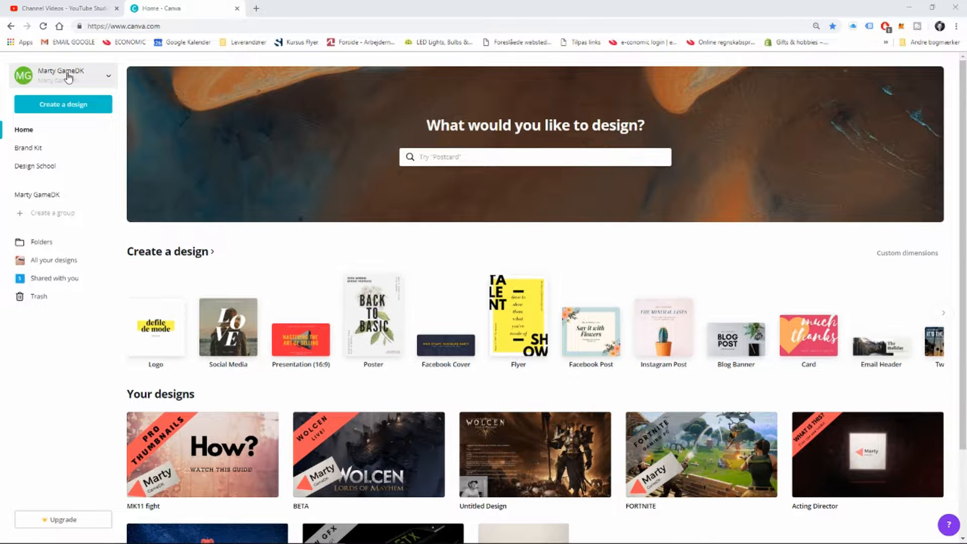
scroll(317, 310, "down", 2)
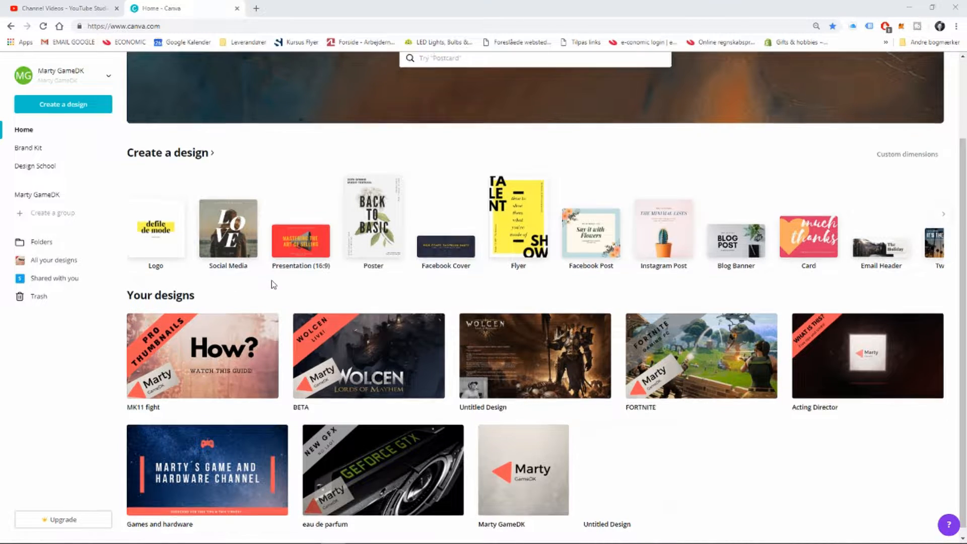
scroll(271, 286, "up", 2)
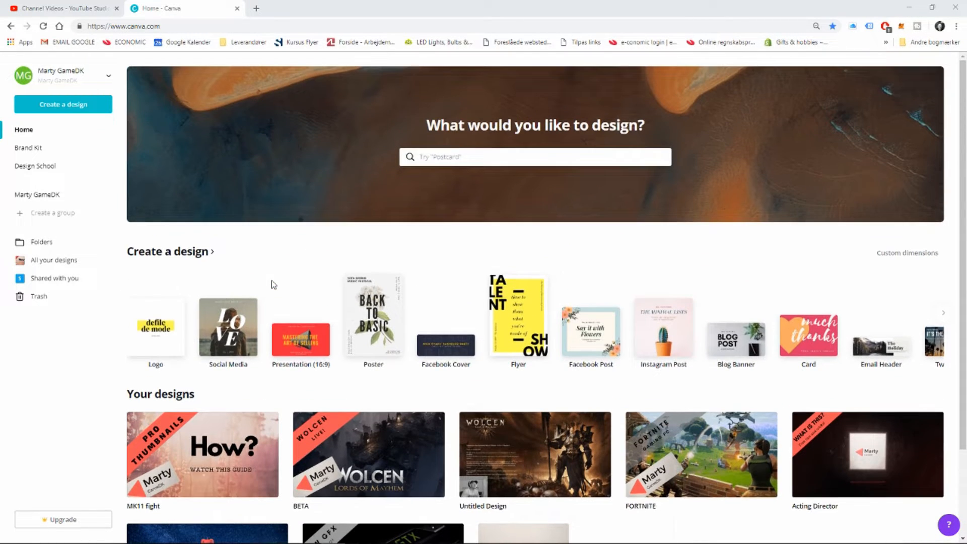
Step: Create a blank design with custom dimensions of 1920 x 1080 px
left_click(56, 107)
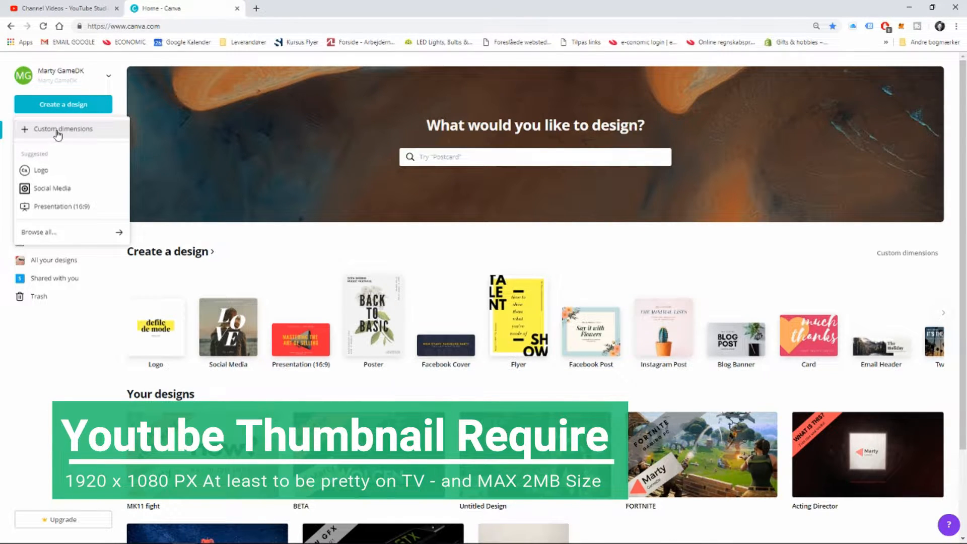
left_click(57, 131)
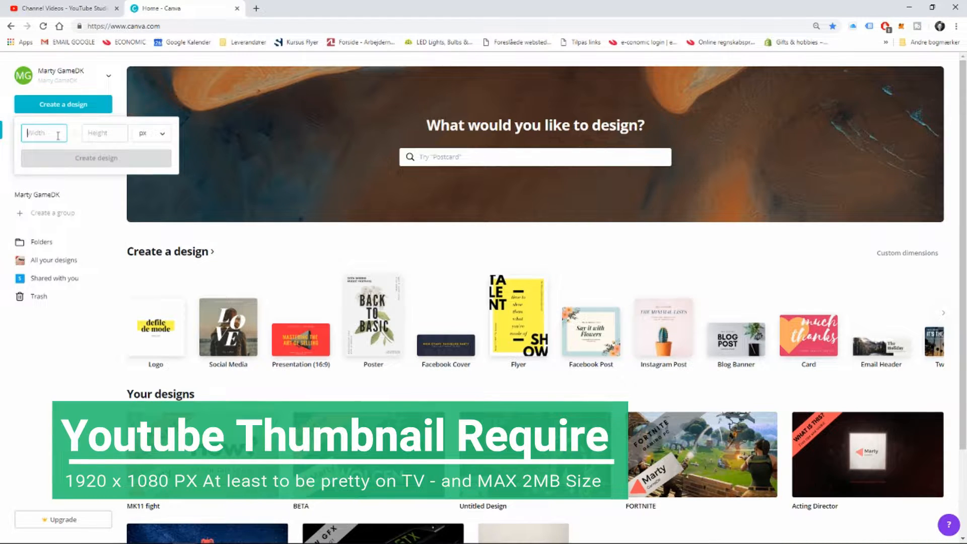
left_click(114, 132)
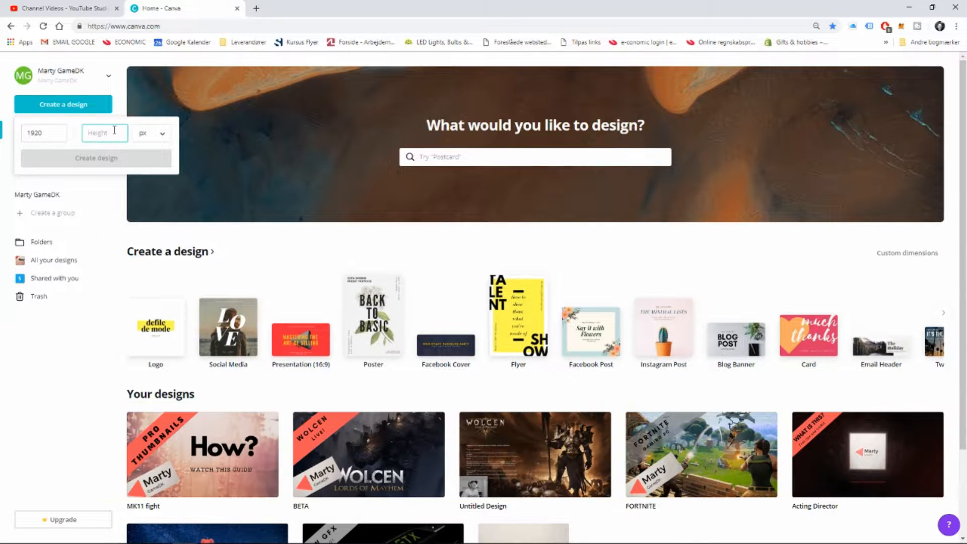
type("1080")
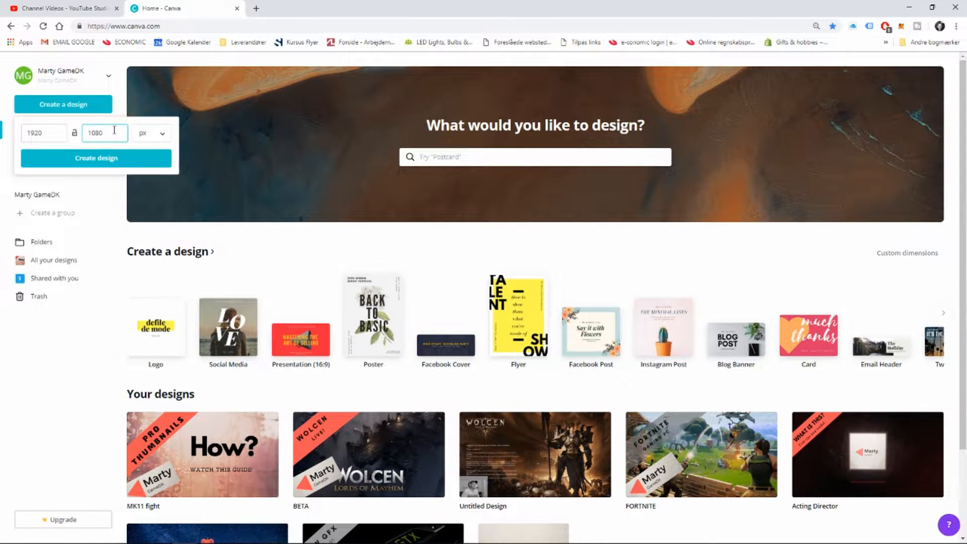
left_click(85, 159)
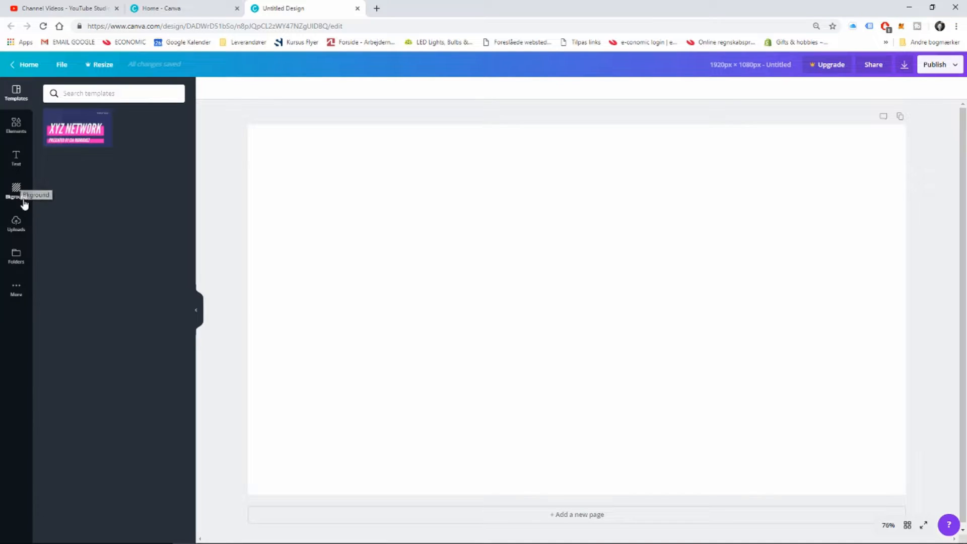
Step: Show the uploaded images and look through them for thumbnail material
left_click(12, 226)
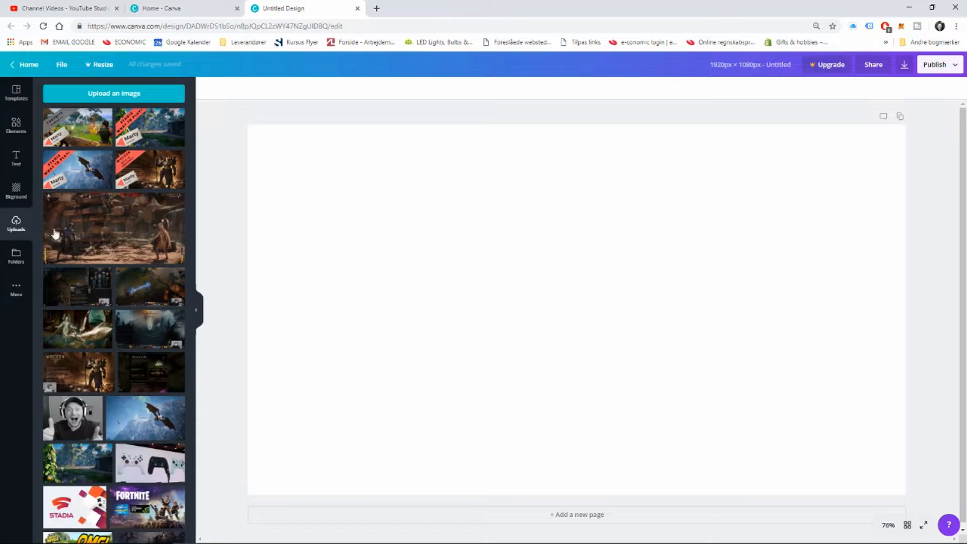
scroll(143, 318, "down", 2)
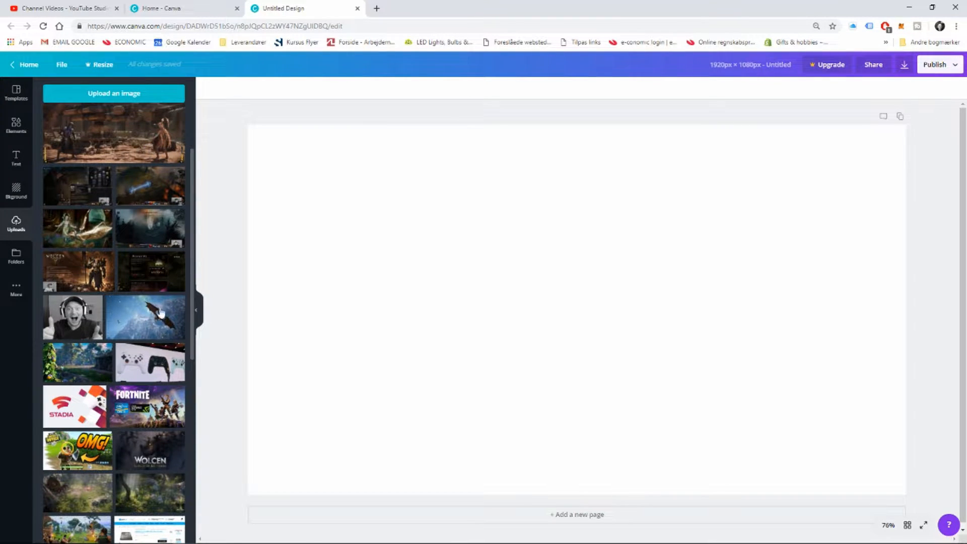
scroll(162, 314, "down", 2)
mouse_move(202, 540)
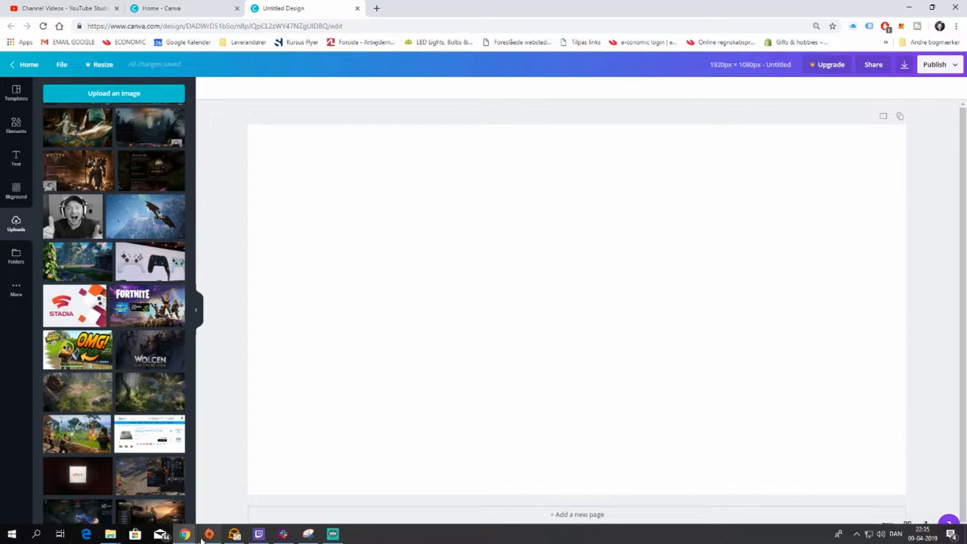
mouse_move(110, 534)
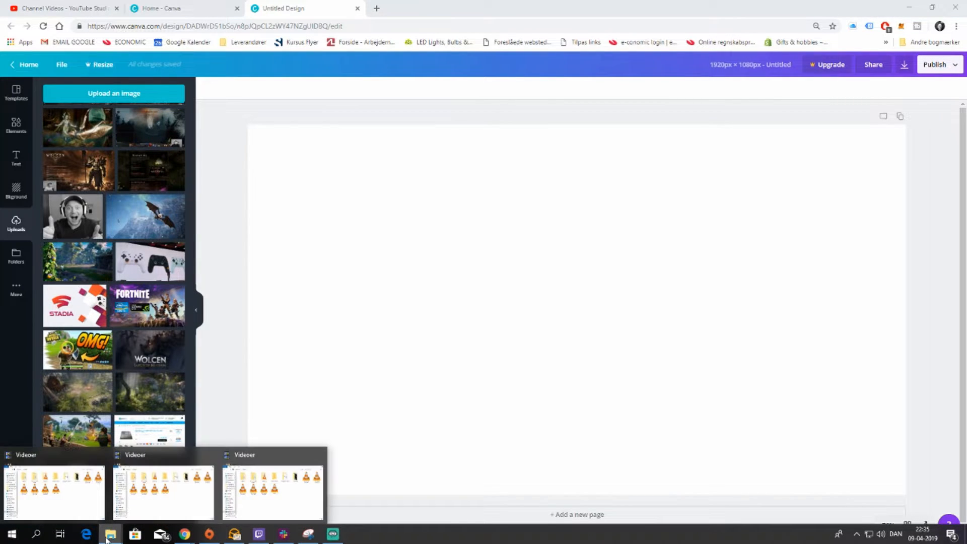
left_click(284, 496)
left_click_drag(522, 190, 463, 126)
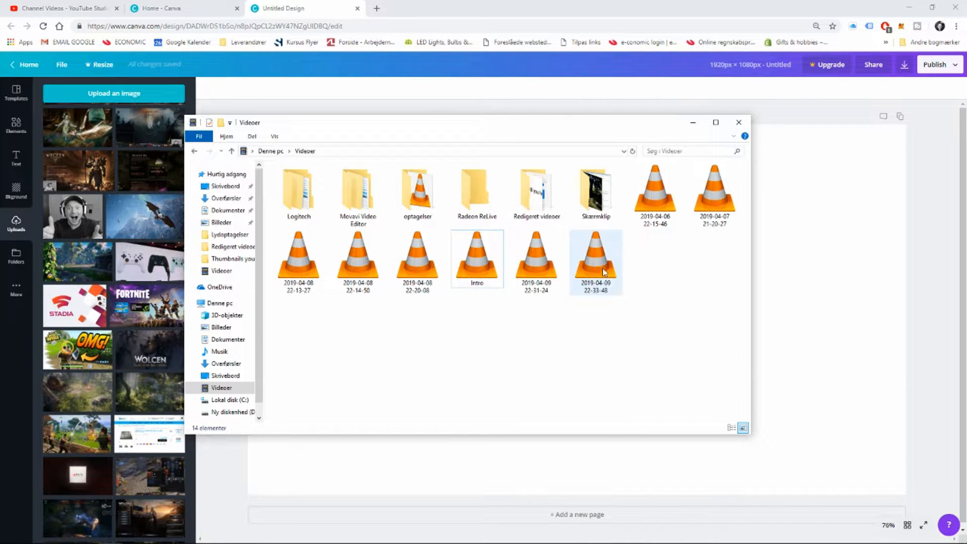
left_click(304, 261)
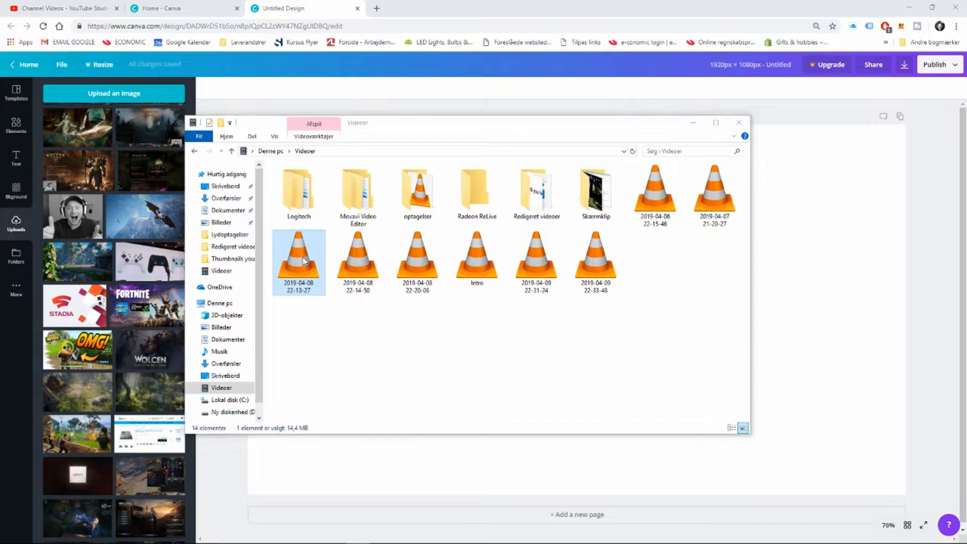
double_click(305, 261)
Step: Pause the recording and skip ahead to about 9 seconds to look for a usable still frame
left_click_drag(226, 32, 547, 48)
left_click(197, 444)
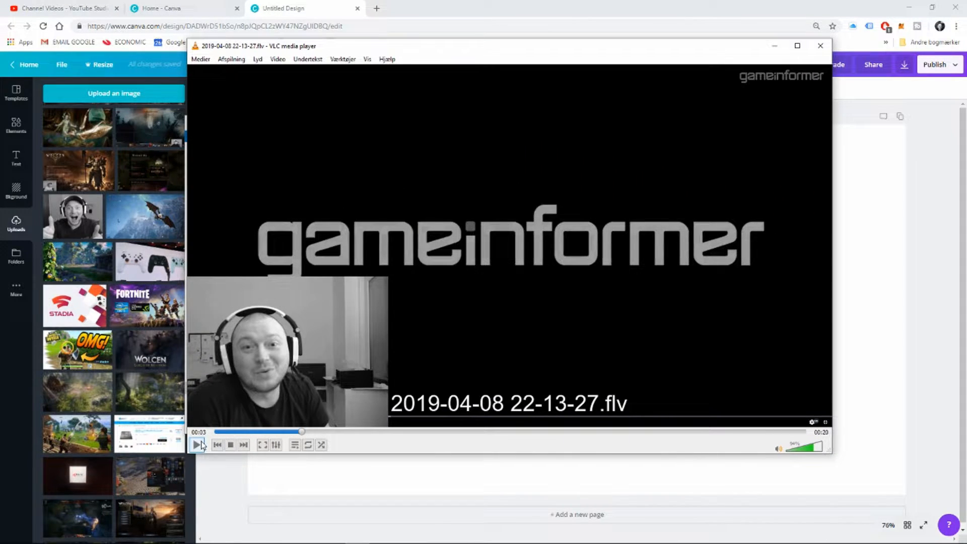
left_click(454, 432)
left_click(480, 432)
left_click(503, 433)
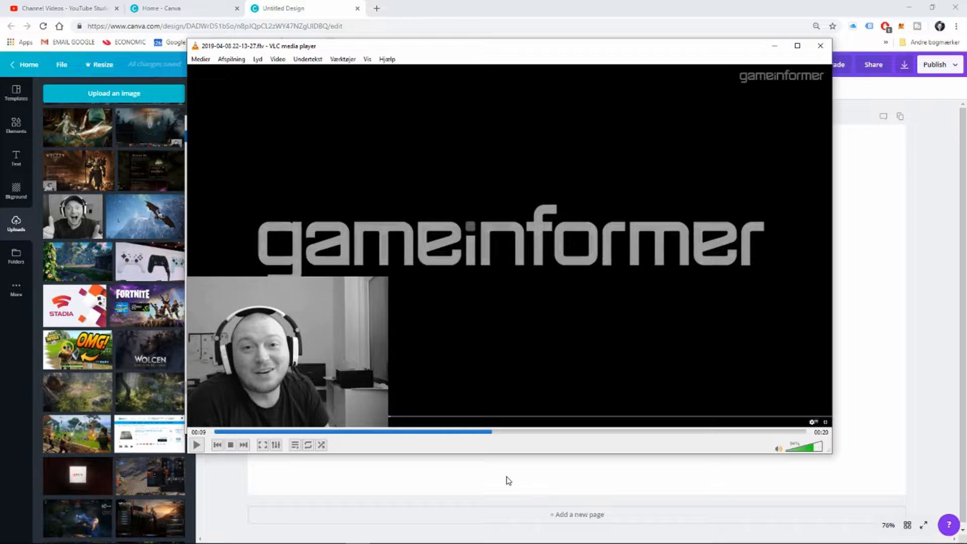
left_click(821, 45)
double_click(427, 260)
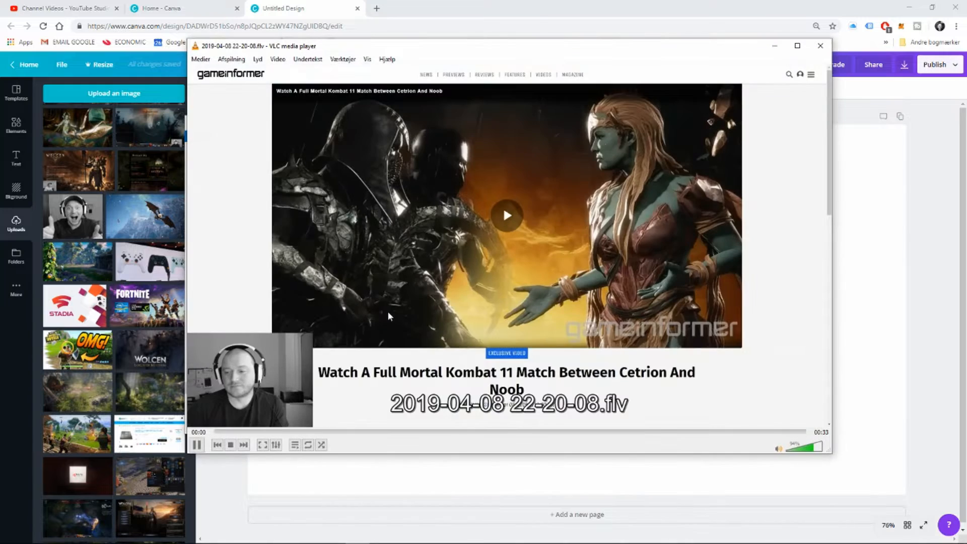
left_click(382, 432)
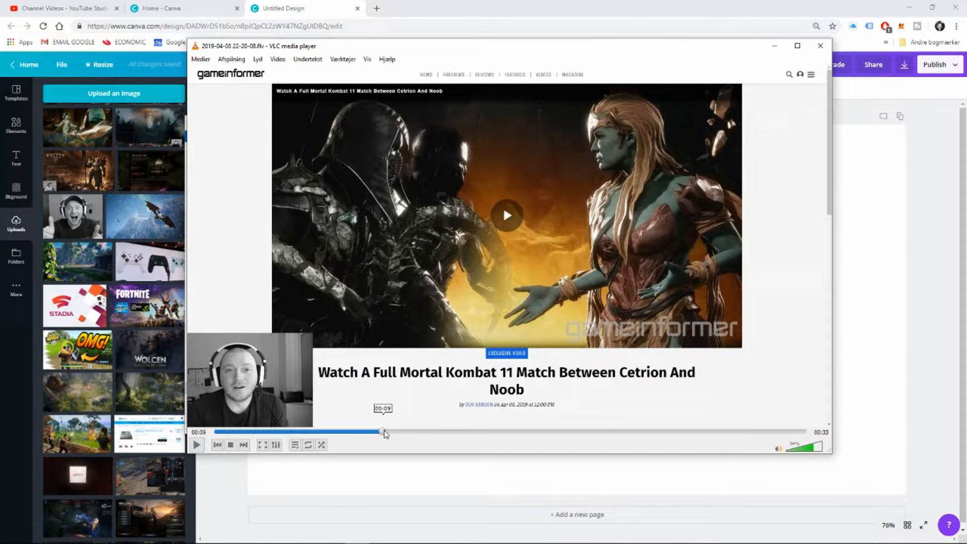
key("space")
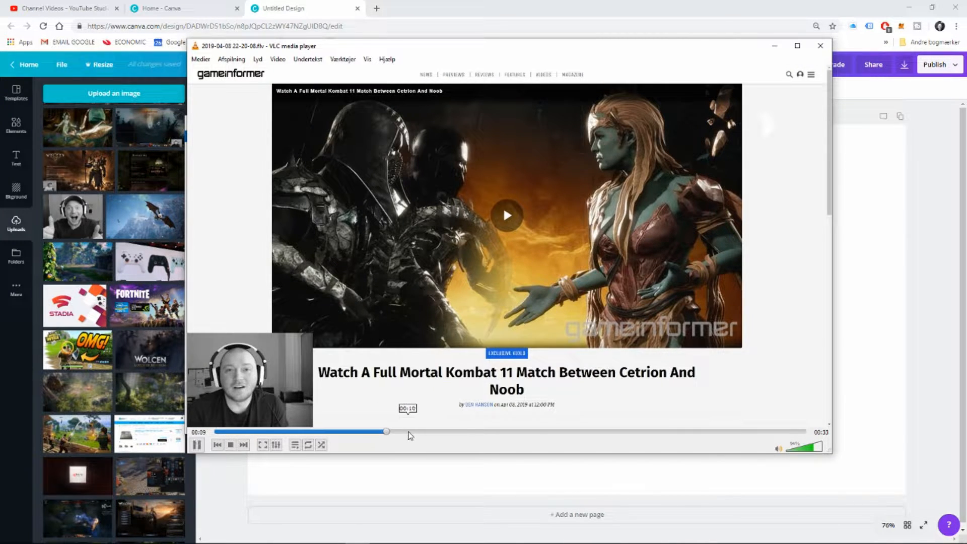
left_click(442, 432)
left_click(549, 432)
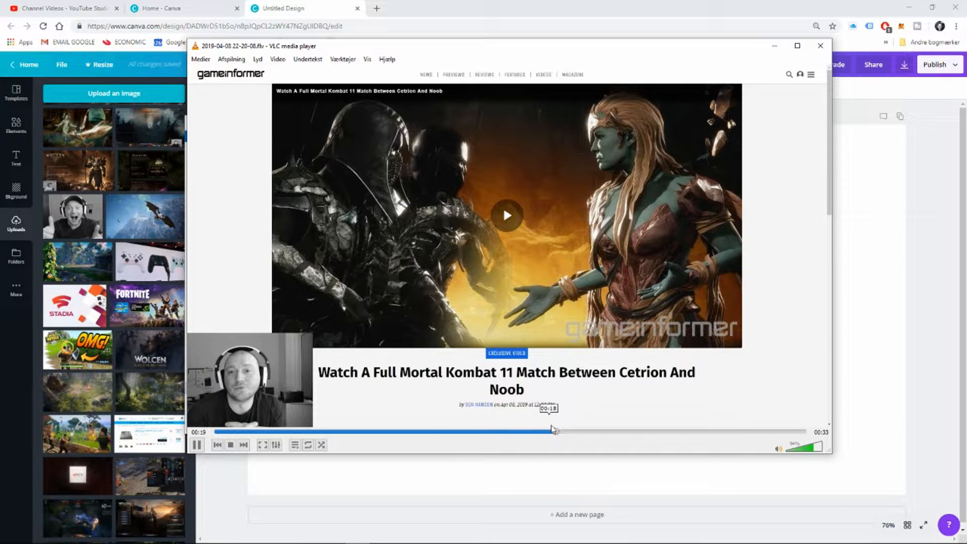
key("space")
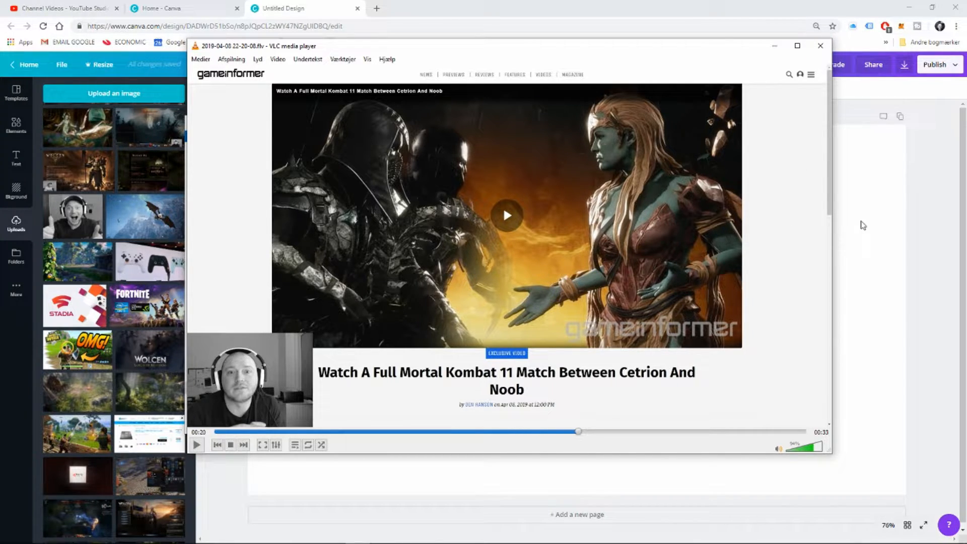
Step: Capture the paused video picture as a rectangular snip with the Windows snipping tool, Klippeværktøj
key("super")
type("klip")
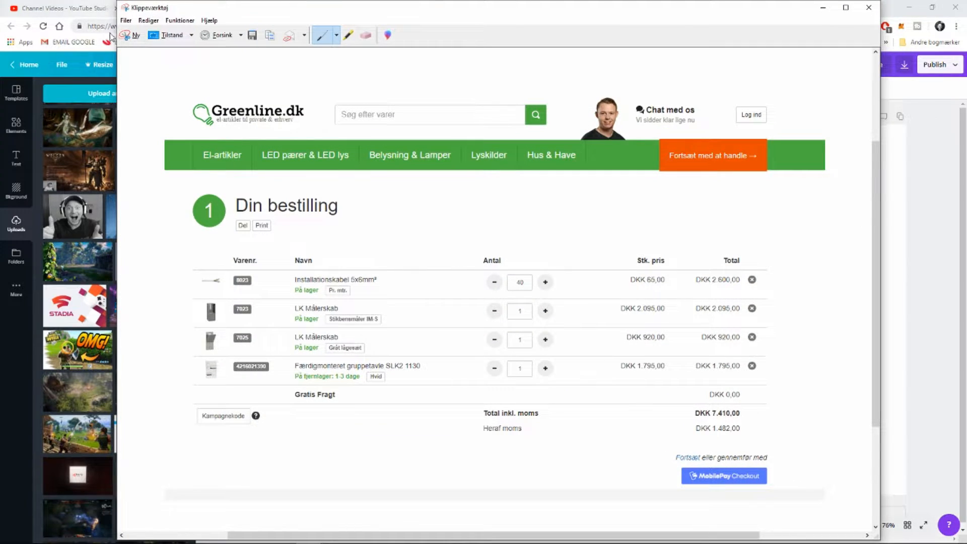
left_click(132, 35)
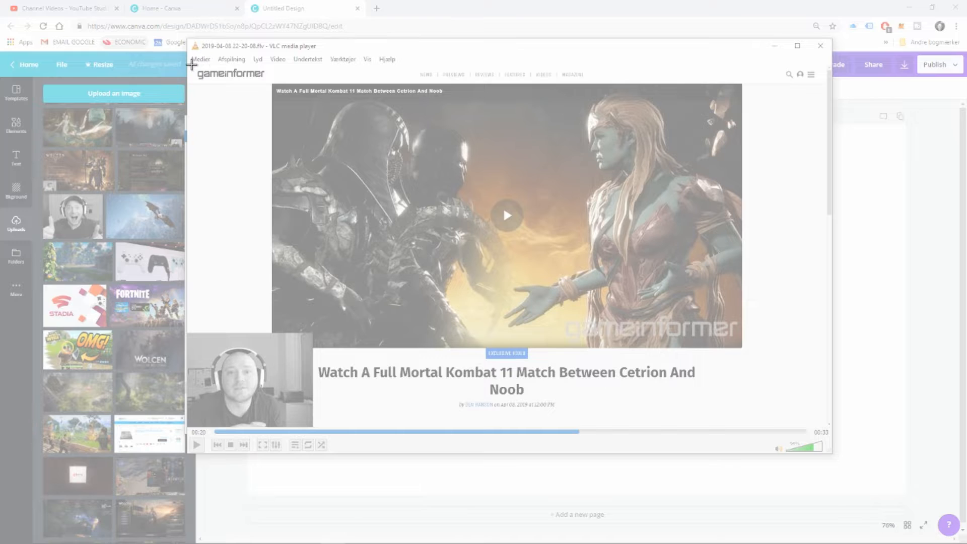
left_click_drag(189, 65, 831, 428)
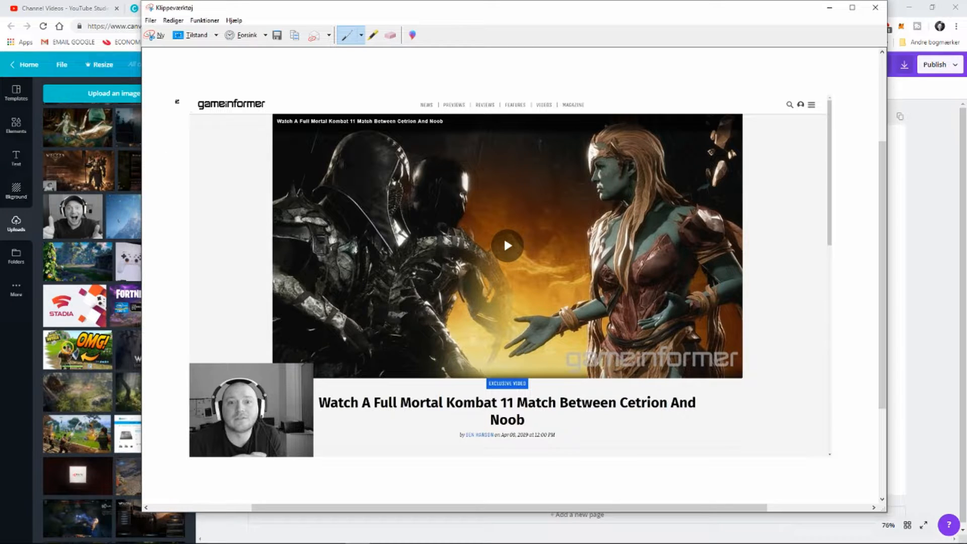
left_click_drag(217, 14, 191, 25)
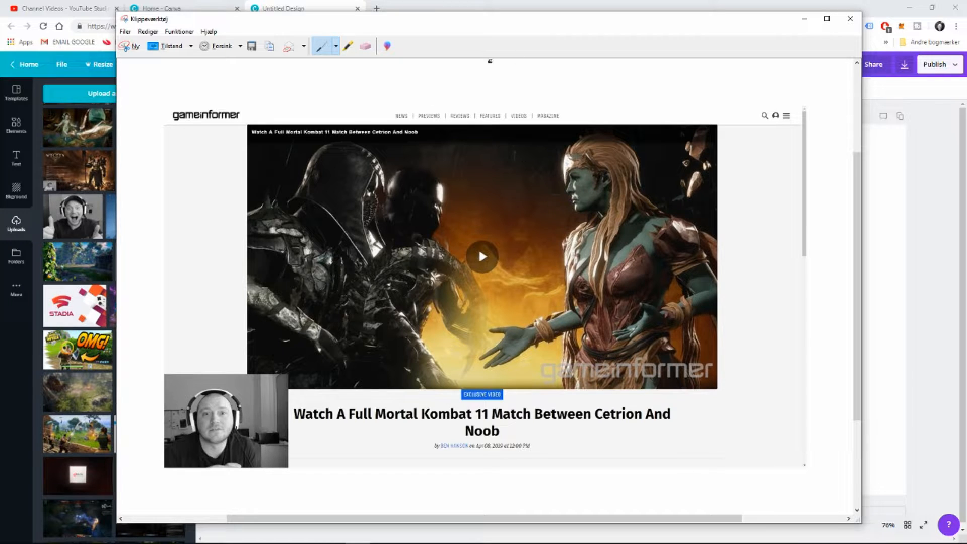
Step: Discard the snip without saving, close the video player and minimise the Videoer folder to return to Canva
left_click(851, 18)
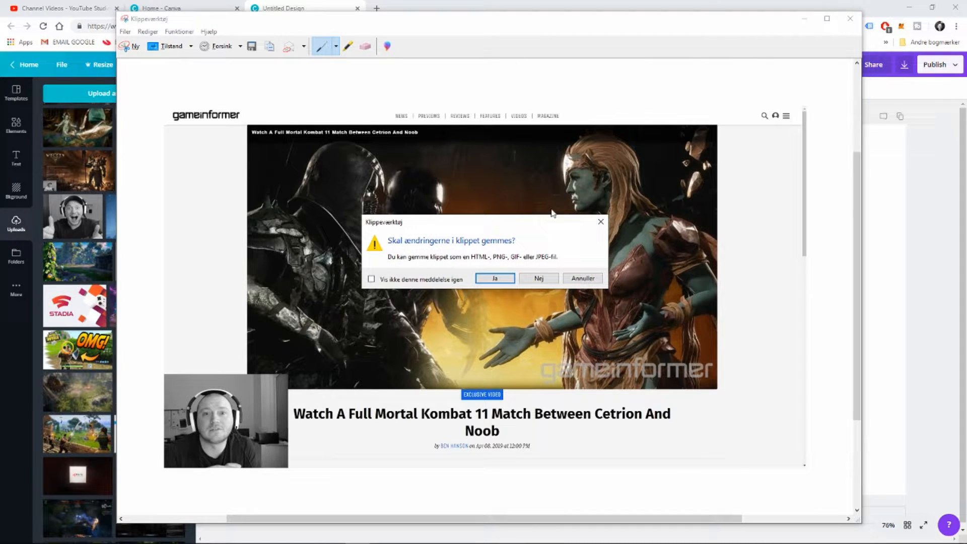
left_click(553, 280)
left_click(821, 46)
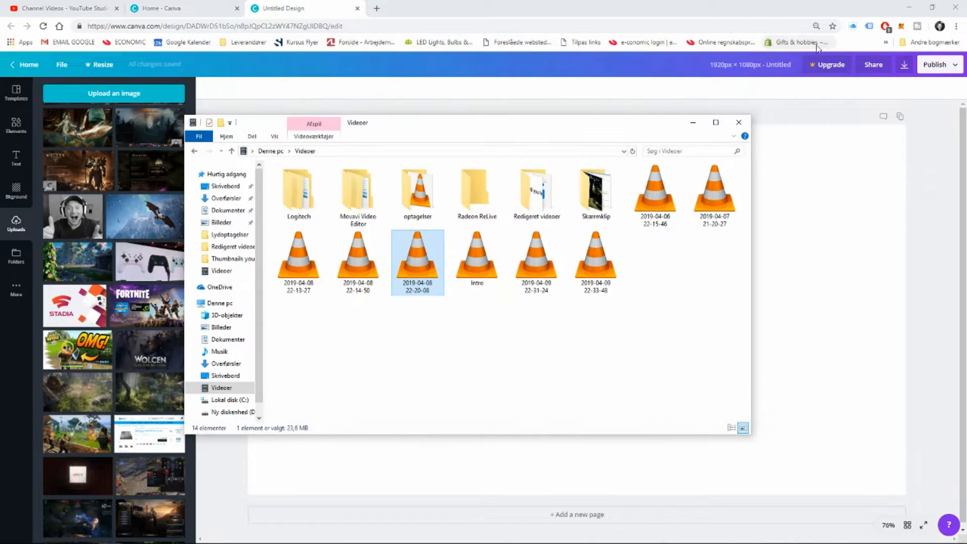
left_click(693, 123)
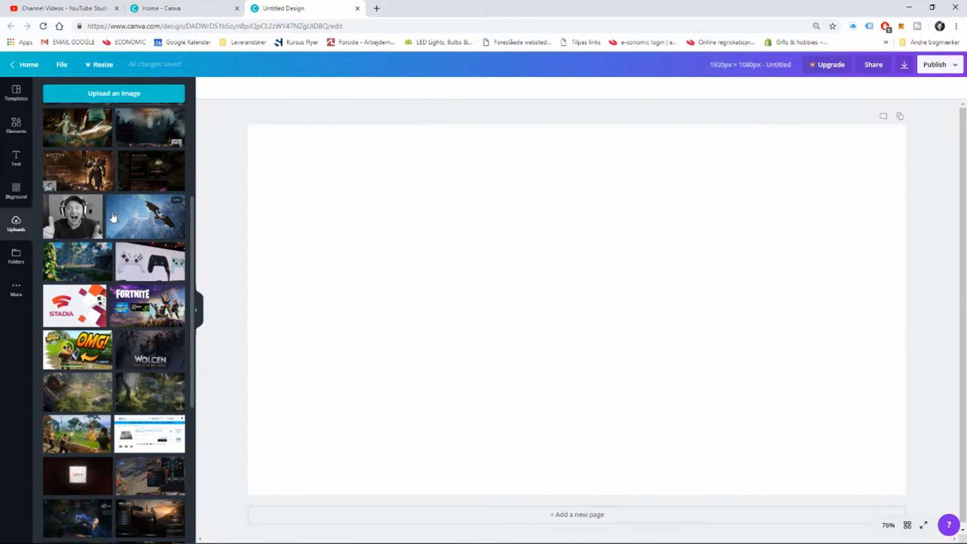
Step: Fill the page with the uploaded dark Level 14 game screenshot, and replace it with the uploaded desert fight image
scroll(123, 274, "up", 3)
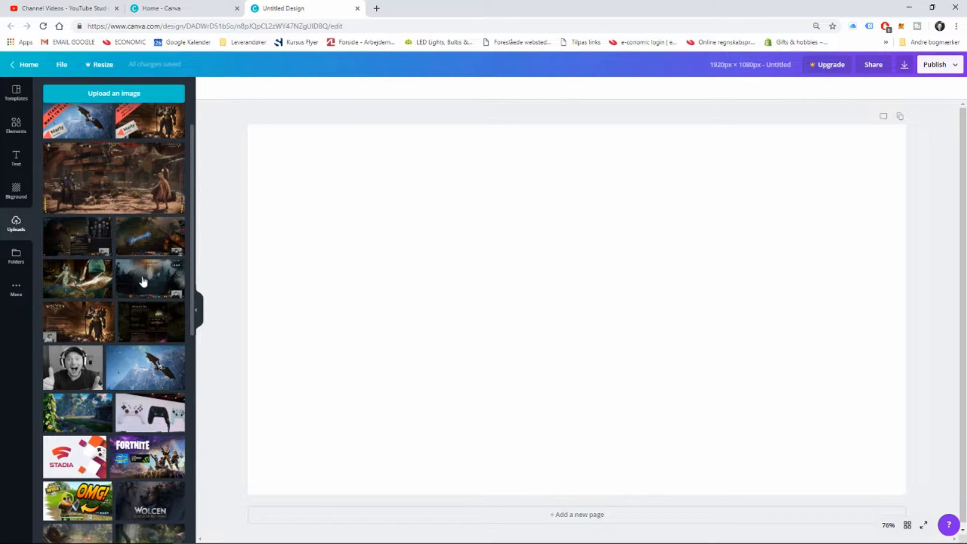
left_click_drag(144, 281, 605, 187)
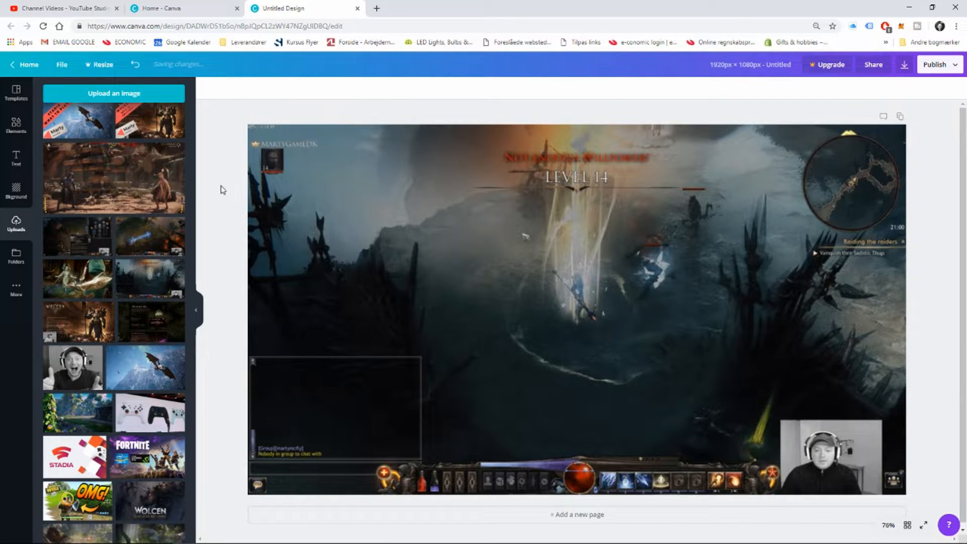
left_click_drag(109, 178, 300, 158)
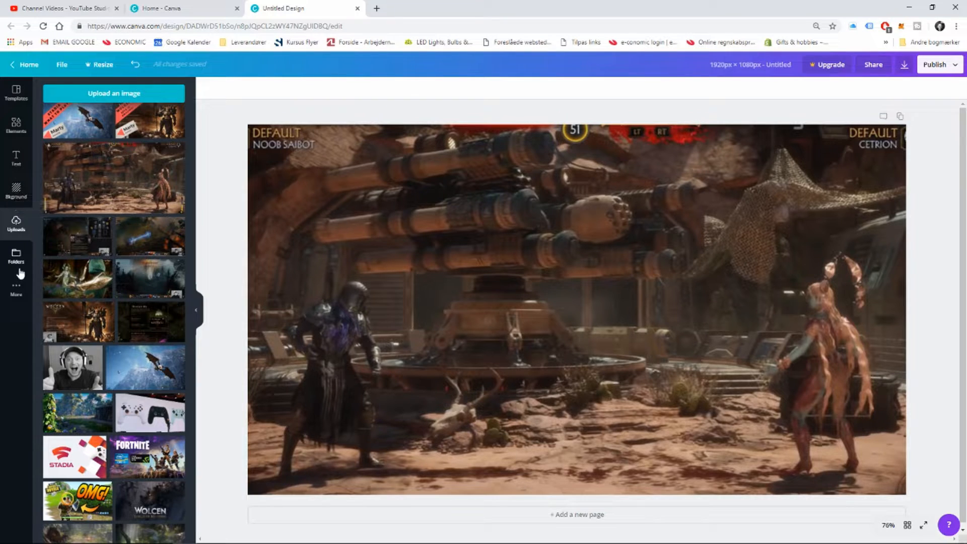
Step: Add a square shape to the page, stretch it into a long rectangle and rotate it to a diagonal of about 45 degrees
left_click(25, 122)
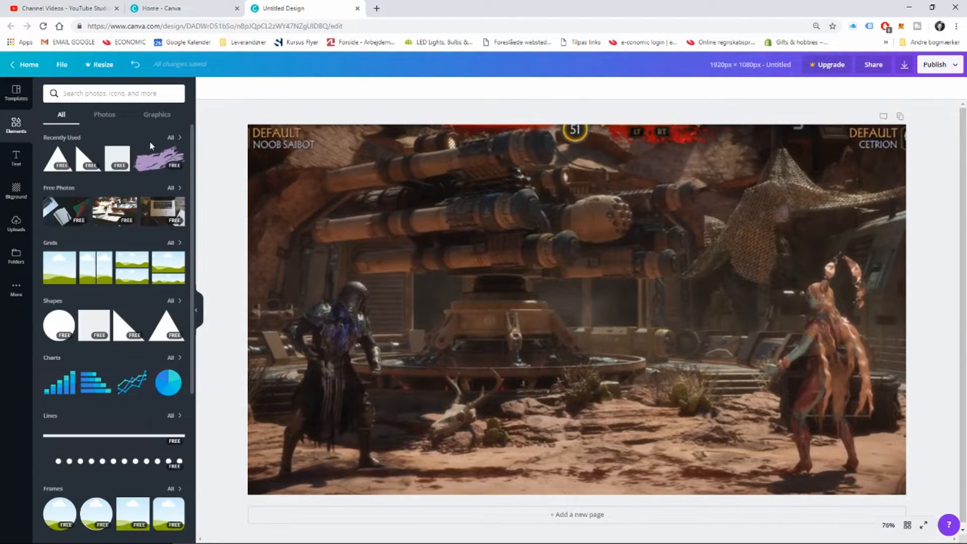
scroll(105, 280, "down", 1)
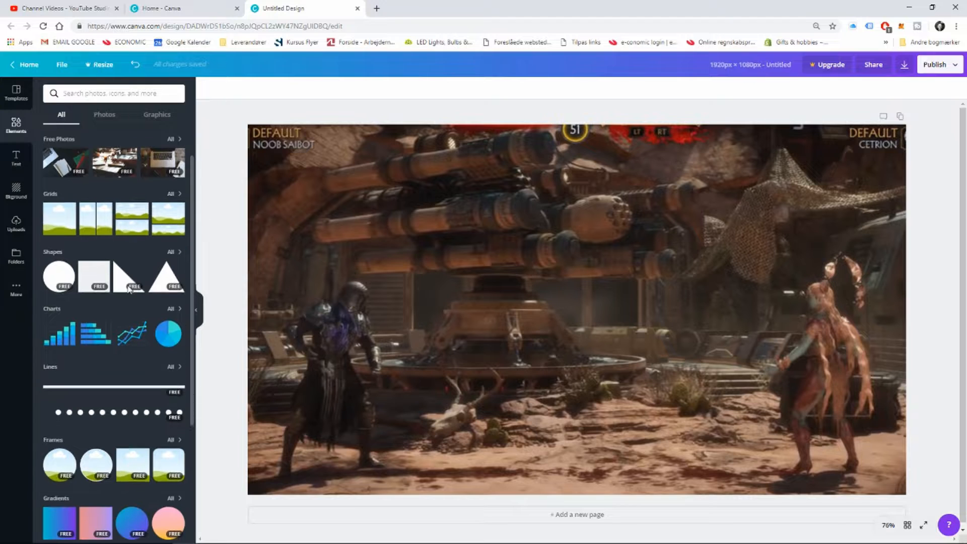
left_click_drag(104, 280, 574, 255)
left_click_drag(616, 294, 616, 170)
left_click_drag(616, 467, 485, 478)
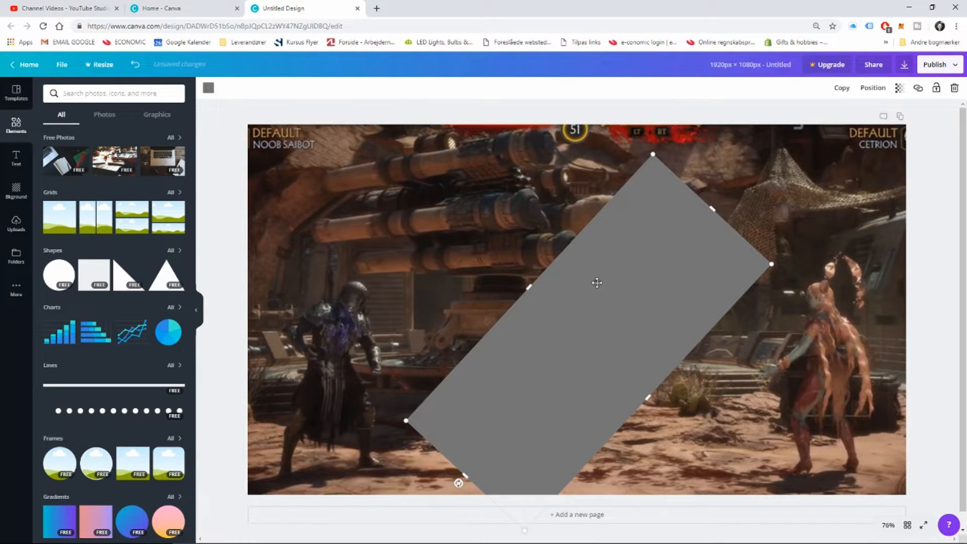
Step: Narrow the grey diagonal rectangle, lengthen it and move it across the upper-left corner of the page as a banner
left_click_drag(597, 282, 494, 229)
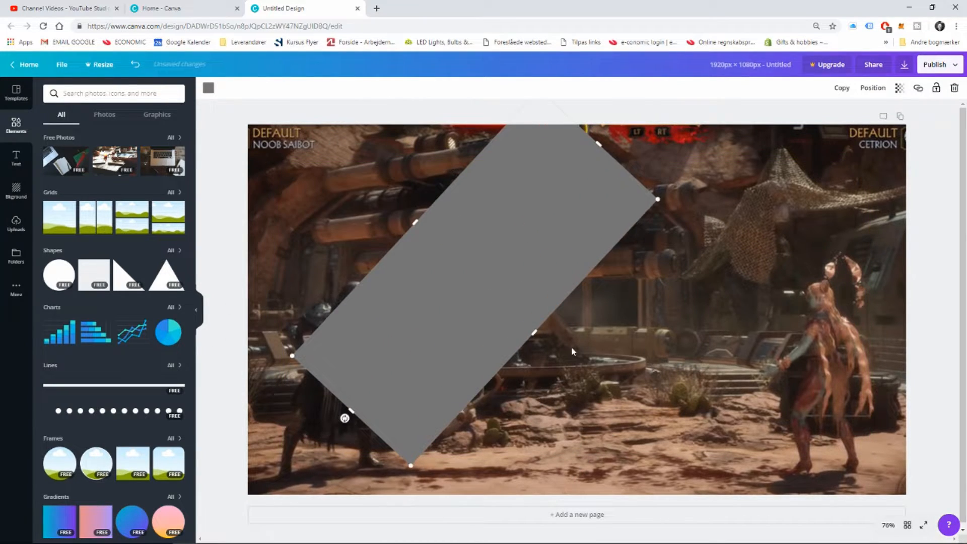
left_click_drag(533, 334, 499, 312)
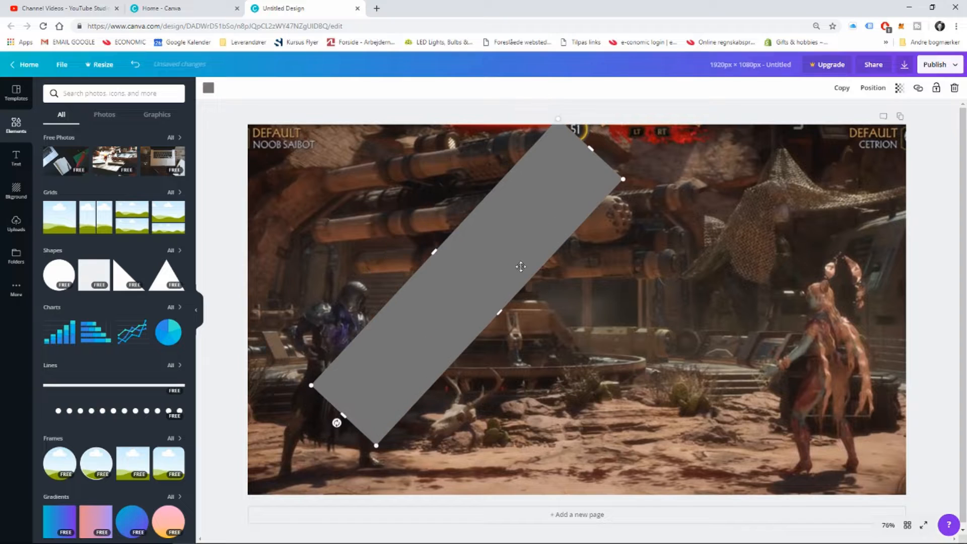
left_click_drag(337, 423, 330, 419)
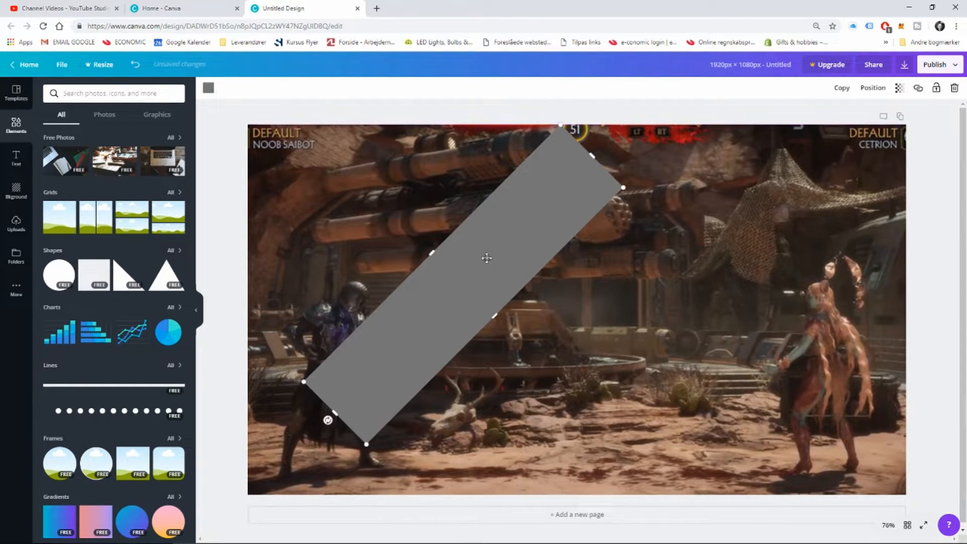
left_click_drag(487, 258, 521, 305)
left_click_drag(616, 200, 700, 179)
left_click_drag(562, 231, 410, 128)
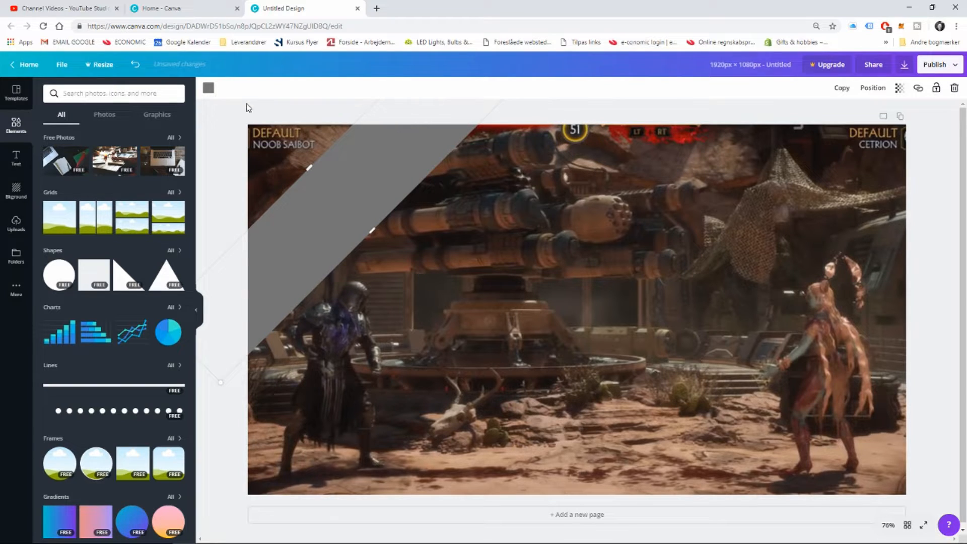
Step: Keep the corner banner's transparency at 100 and fill it with the coral red default colour
left_click(900, 87)
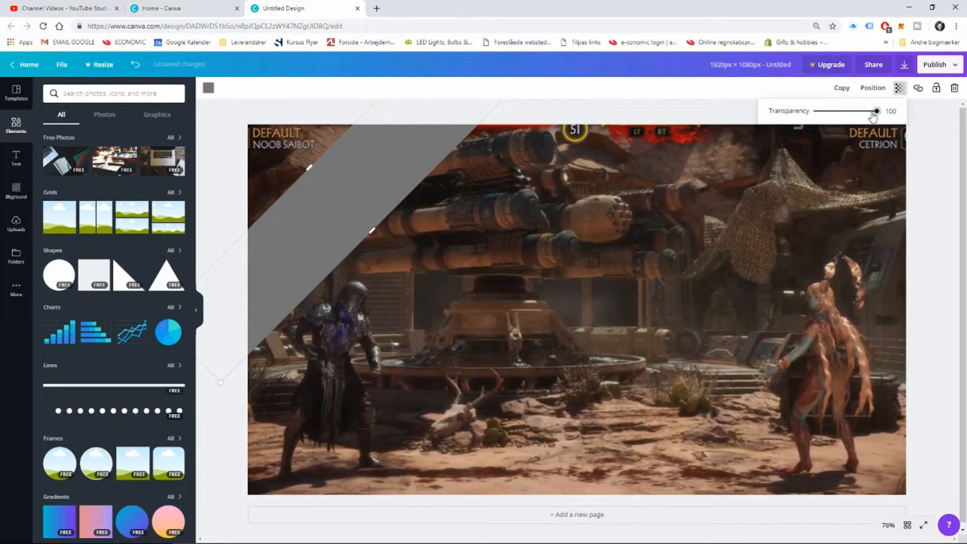
mouse_move(876, 112)
left_mouse_down()
mouse_move(845, 112)
mouse_move(877, 112)
left_mouse_up()
mouse_move(333, 204)
left_mouse_down()
mouse_move(335, 188)
mouse_move(327, 195)
left_mouse_up()
left_click(208, 89)
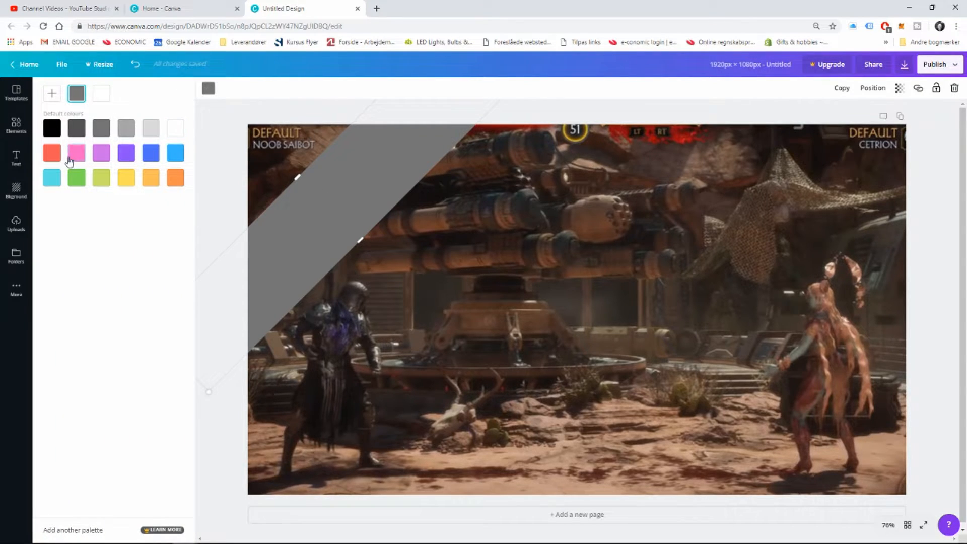
left_click(52, 153)
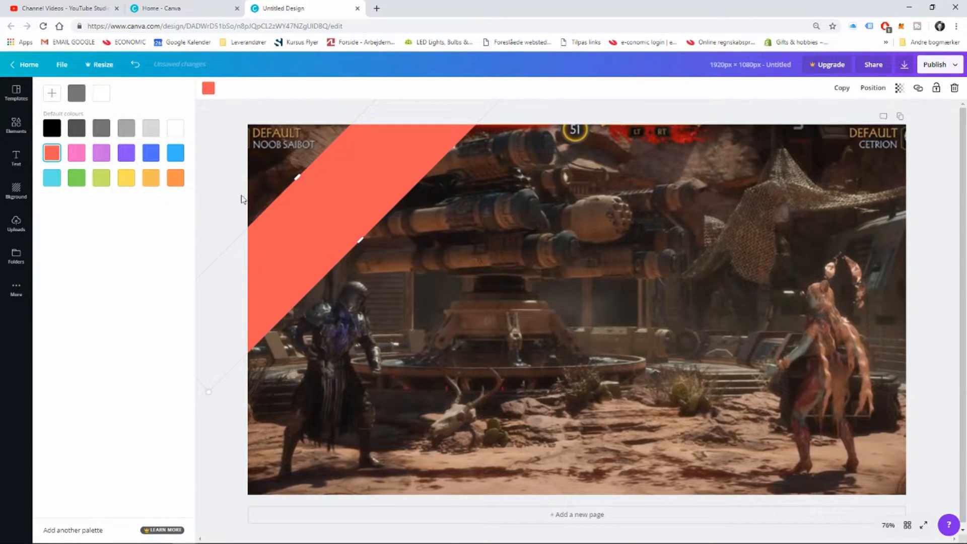
left_click(229, 162)
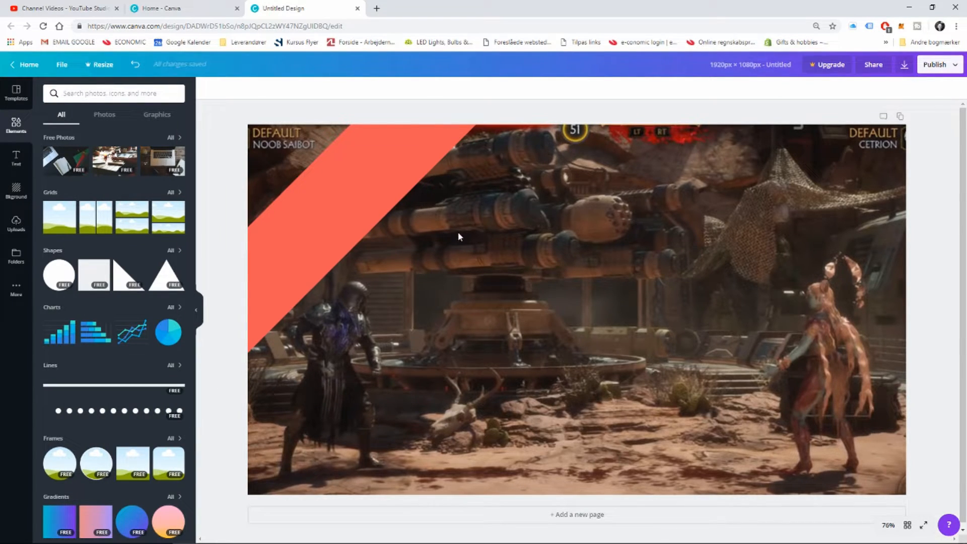
Step: Add the "cold, smooth & tasty." text combination to the page, replacing its heading with "Pro." and its subline with "THUMBNAILS"
left_click(17, 159)
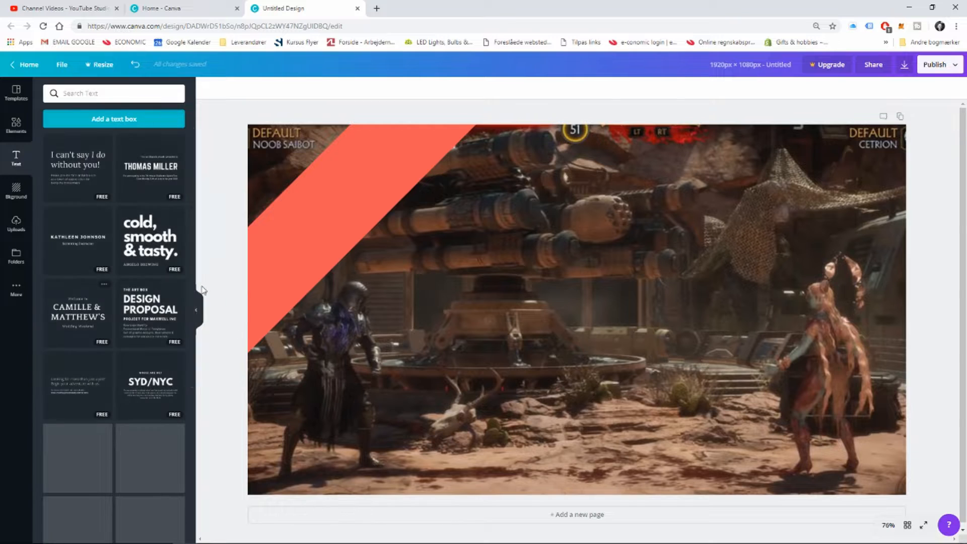
left_click_drag(144, 239, 394, 187)
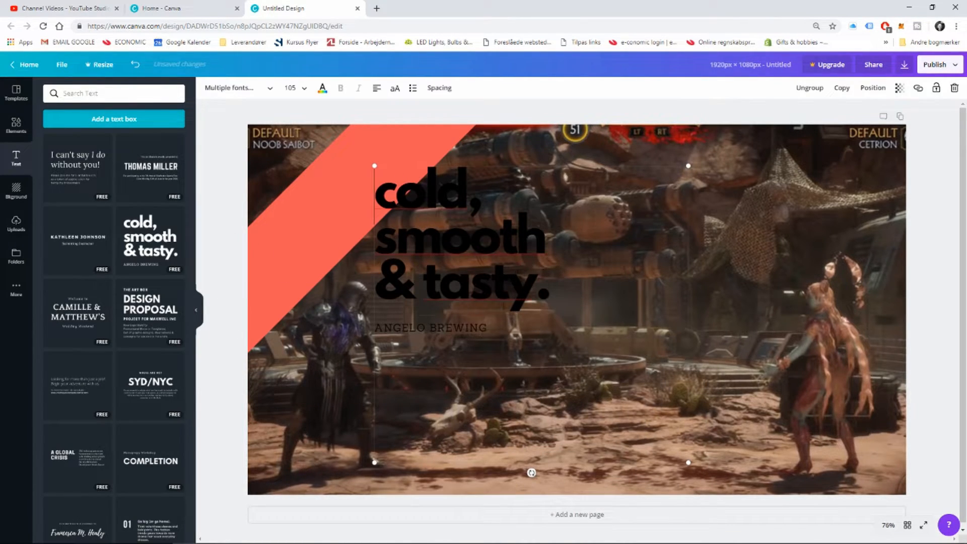
double_click(386, 198)
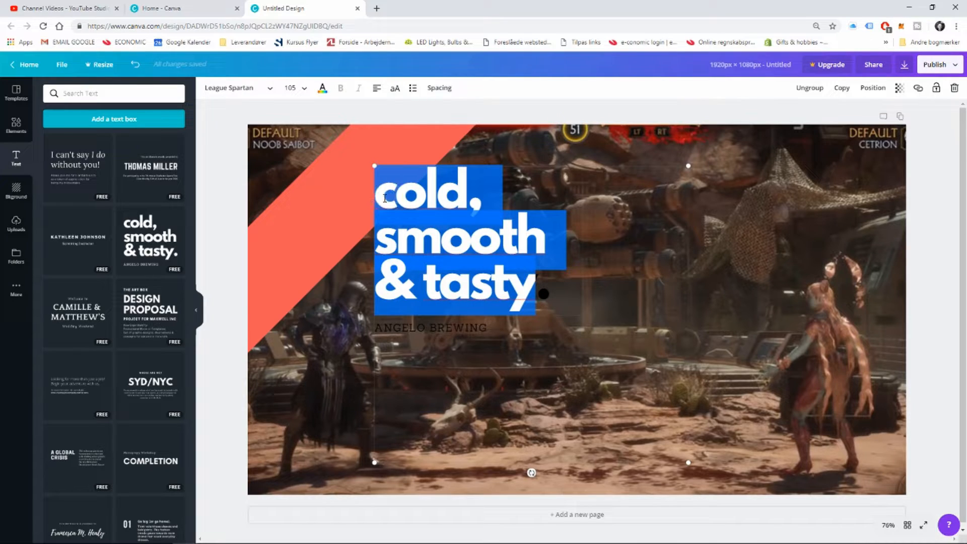
type("Pro.")
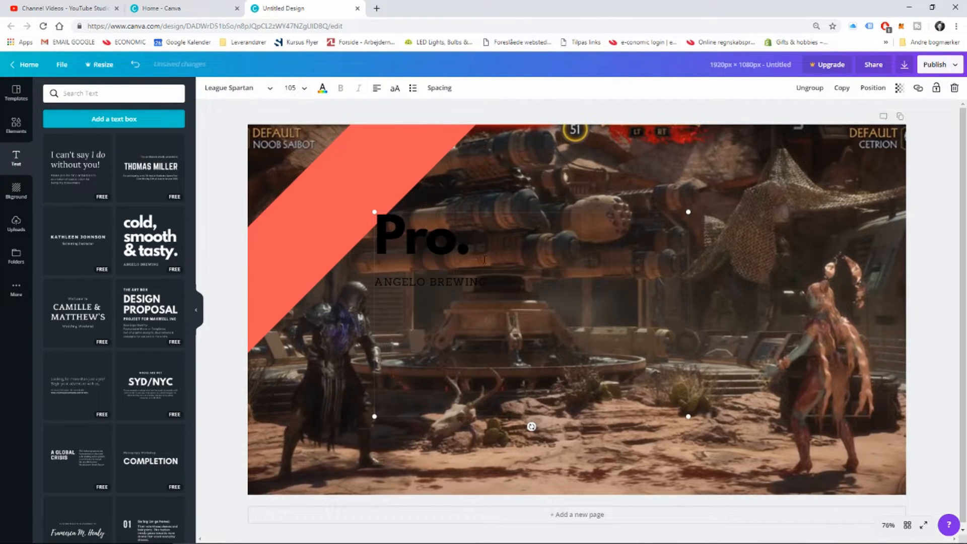
left_click(490, 281)
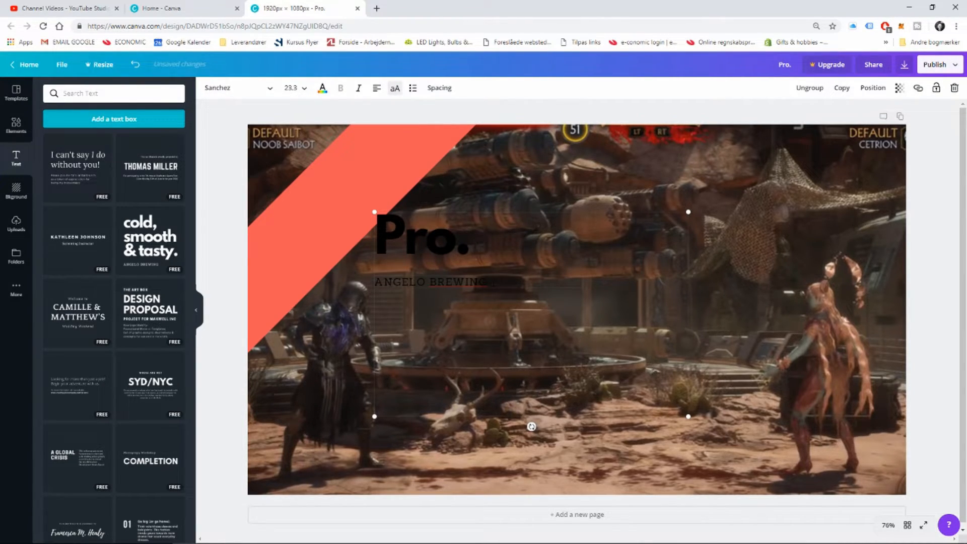
double_click(511, 278)
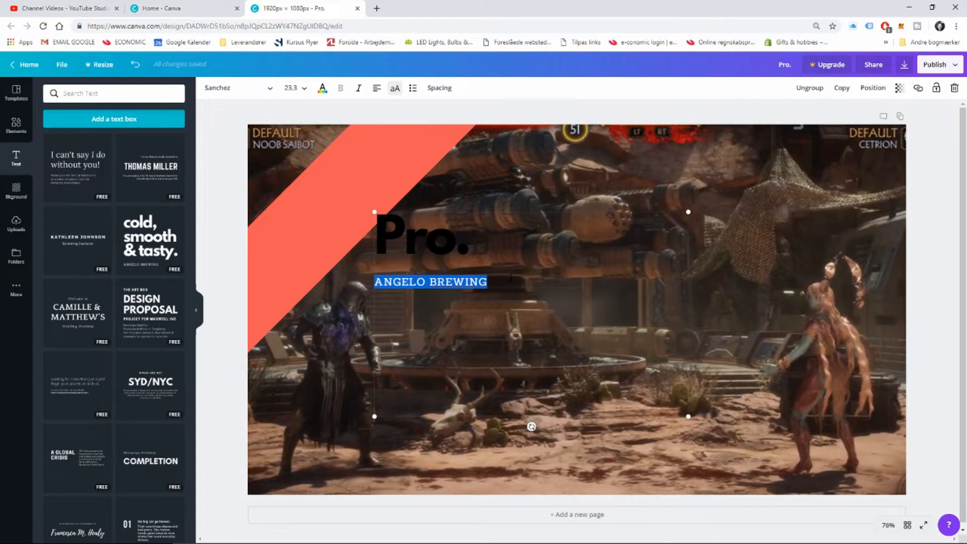
type("THUMBNAILS")
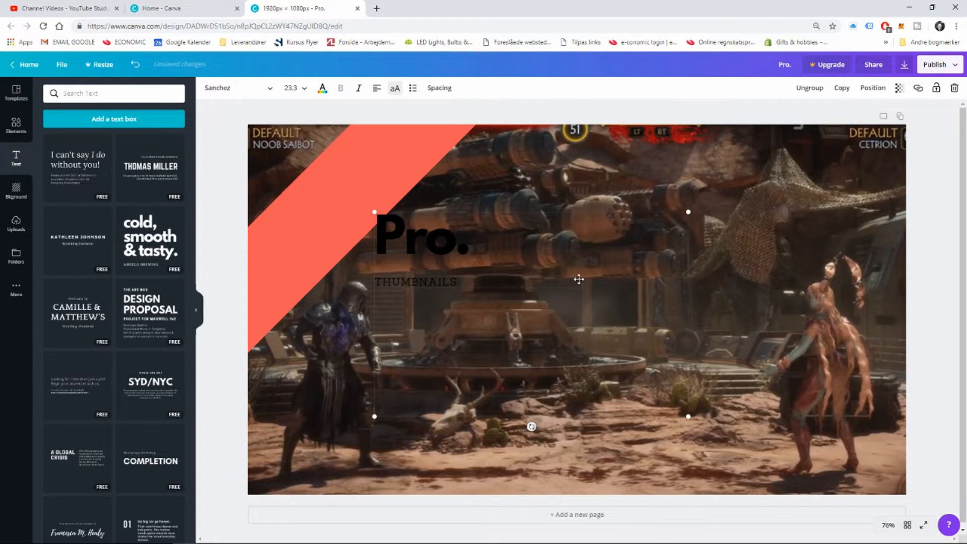
Step: Rotate the "Pro. THUMBNAILS" text group parallel to the coral banner and place it on the banner
left_click(417, 313)
left_click(422, 237)
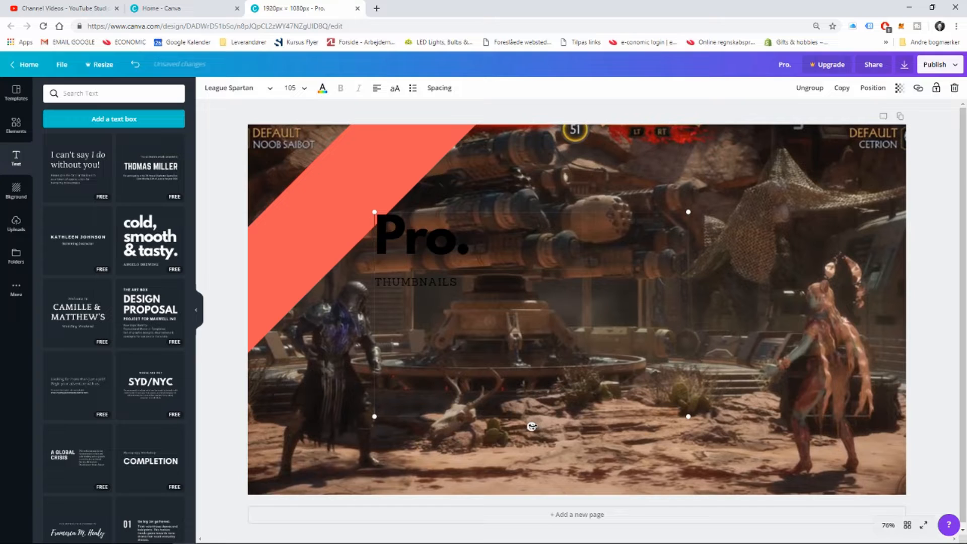
left_click_drag(532, 427, 617, 401)
left_click_drag(492, 334, 416, 193)
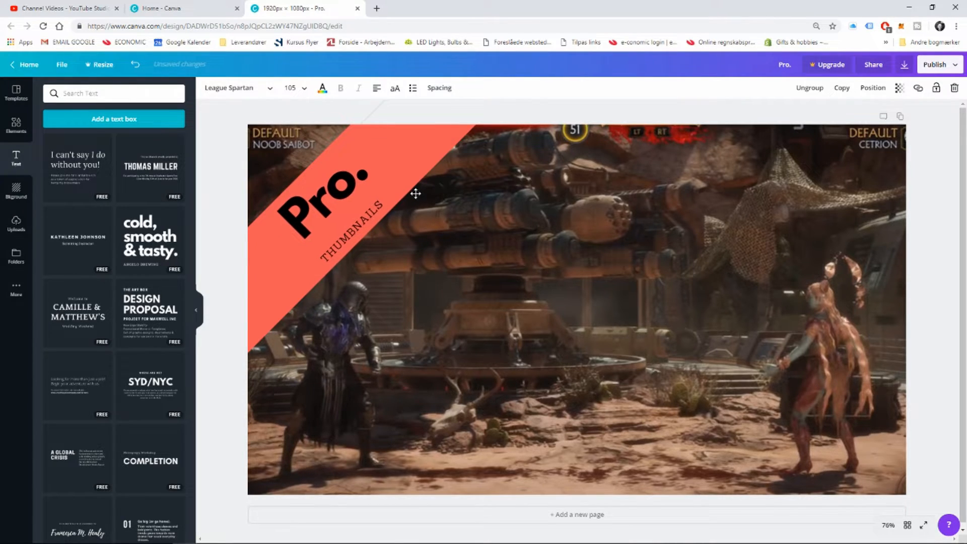
left_click(237, 147)
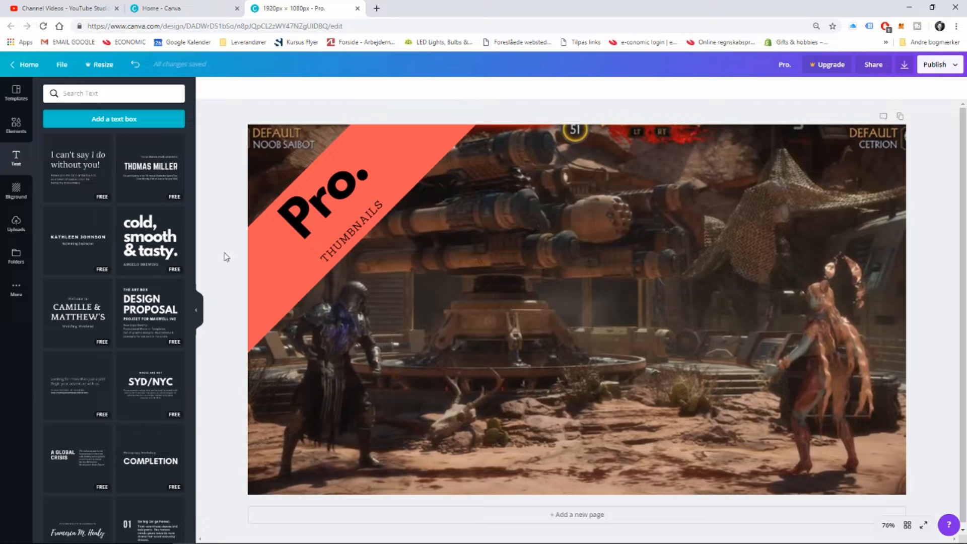
Step: Look through the ready-made text combinations and check the formatting of the "THUMBNAILS" line
left_click_drag(149, 241, 214, 227)
scroll(145, 298, "down", 1)
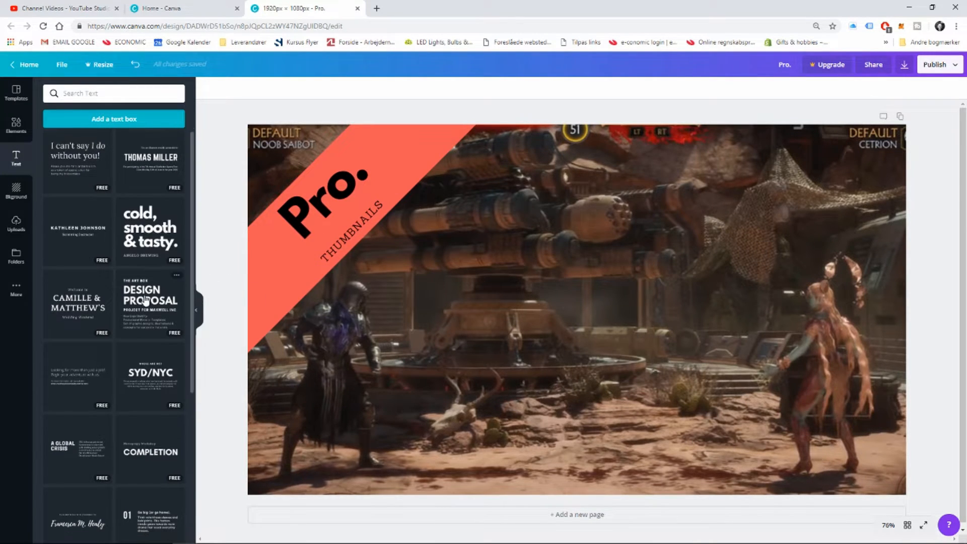
scroll(145, 299, "down", 7)
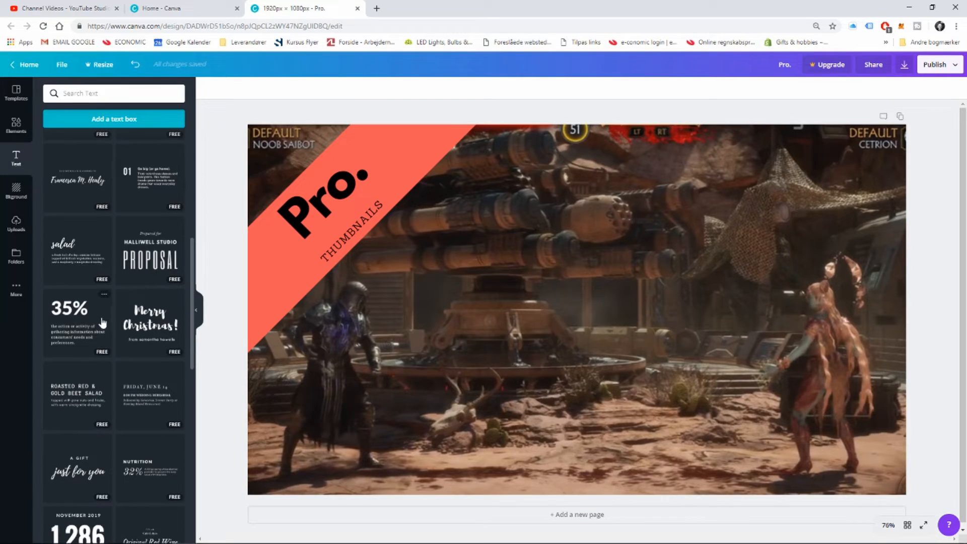
scroll(89, 325, "down", 5)
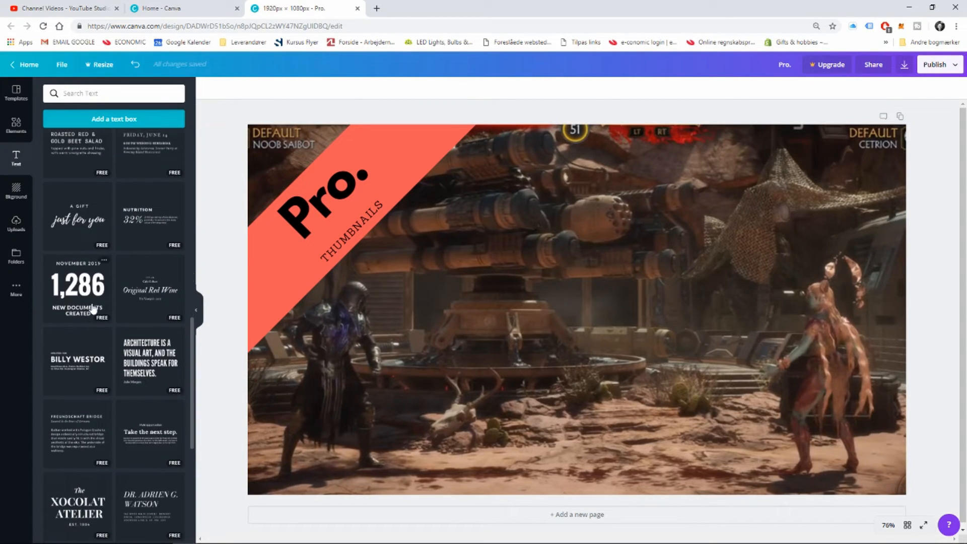
scroll(121, 345, "down", 6)
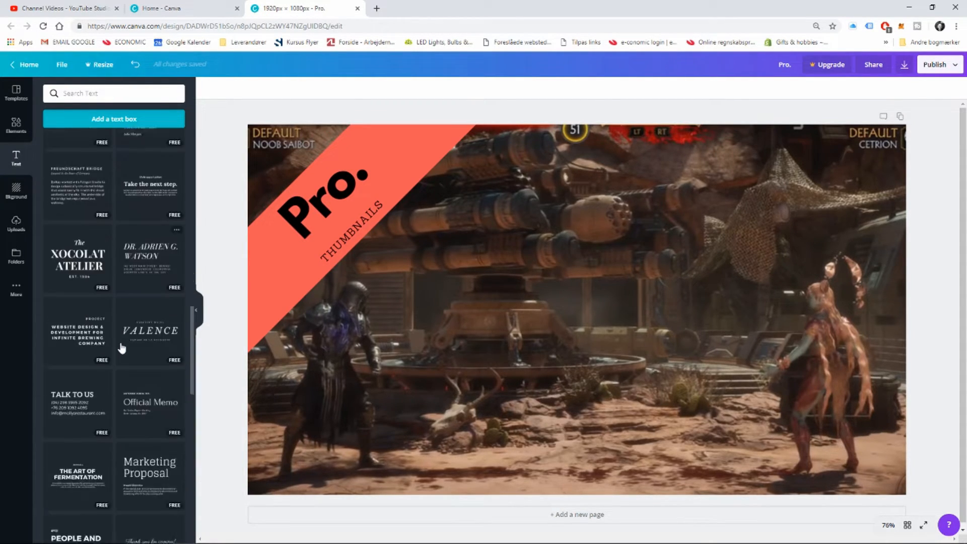
scroll(121, 352, "up", 6)
left_click(352, 242)
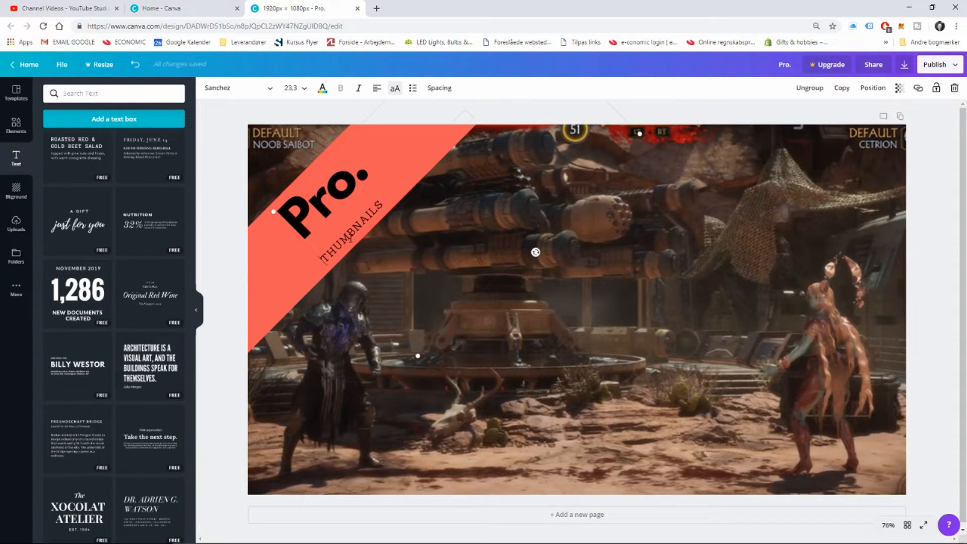
left_click(350, 239)
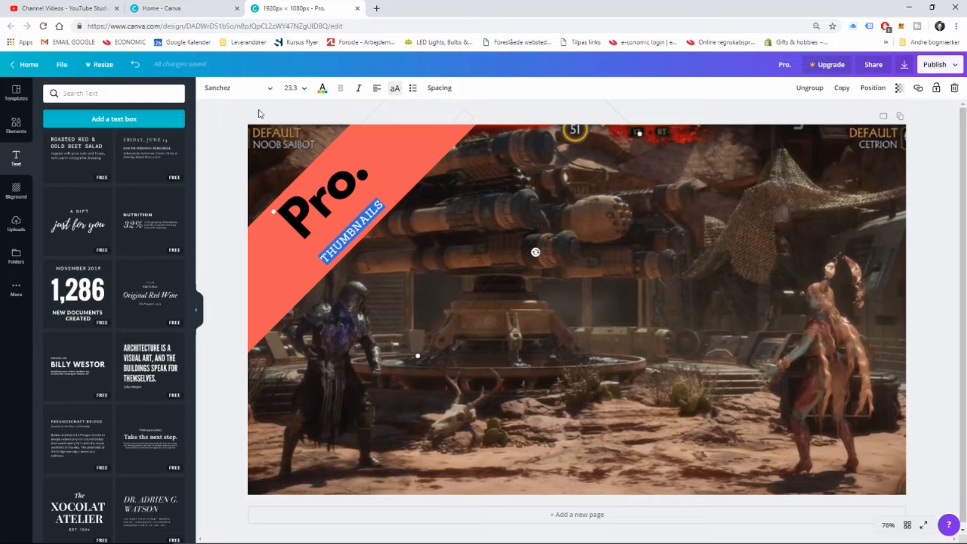
left_click(230, 122)
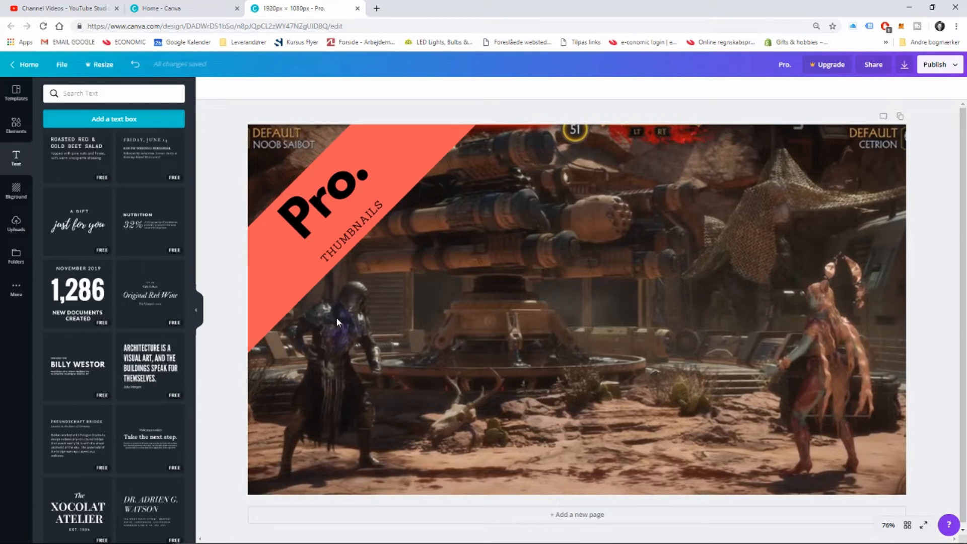
Step: Add a second square stretched into a rectangle, rotate it about 50 degrees and extend it across the page's lower-left corner
left_click(16, 222)
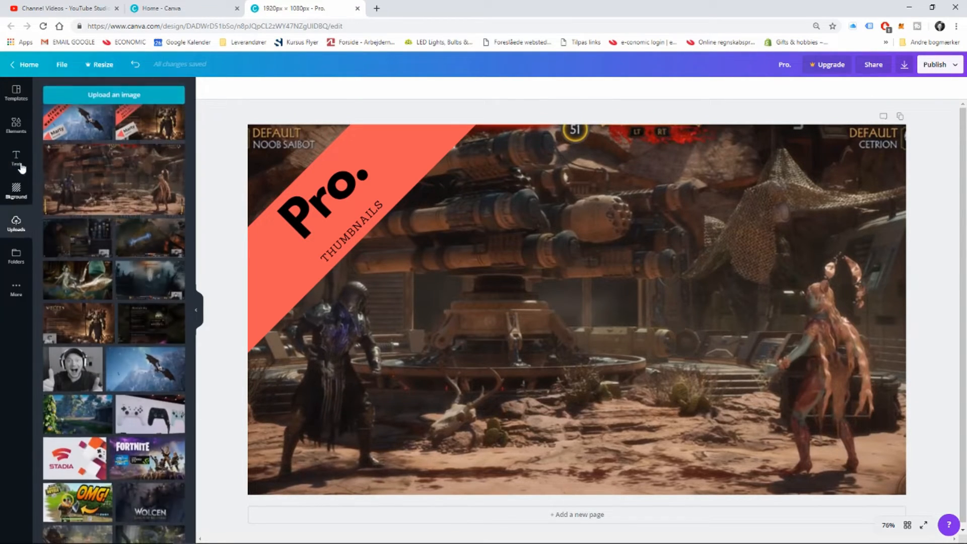
left_click(16, 125)
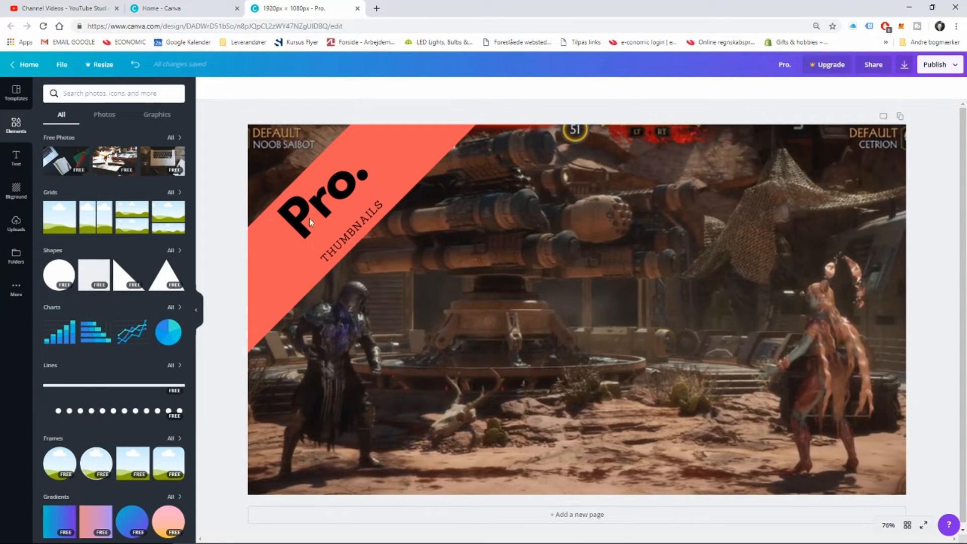
left_click_drag(92, 279, 775, 277)
left_click_drag(773, 395, 527, 302)
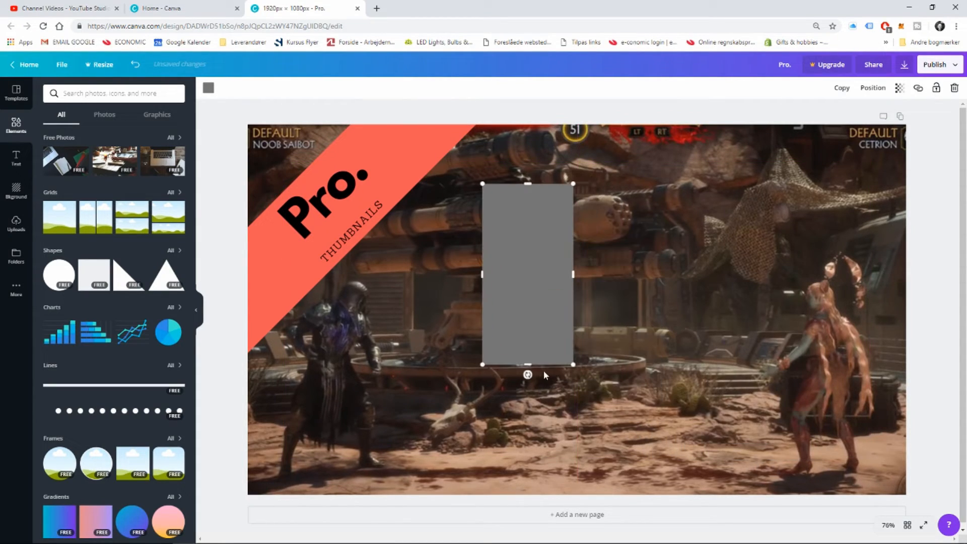
left_click_drag(528, 375, 450, 338)
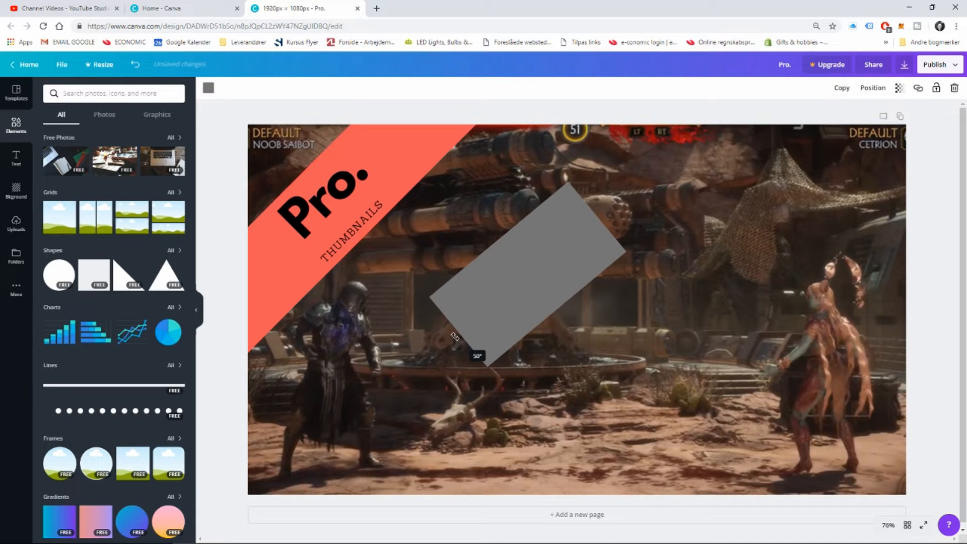
left_click_drag(570, 271, 350, 435)
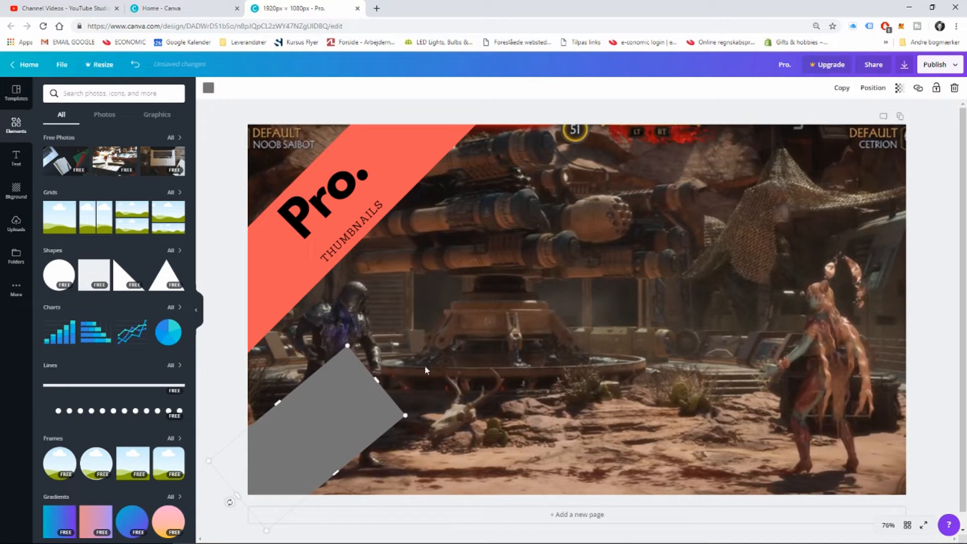
left_click_drag(376, 380, 408, 354)
Step: Fill the lower-left rectangle with white
left_click(208, 89)
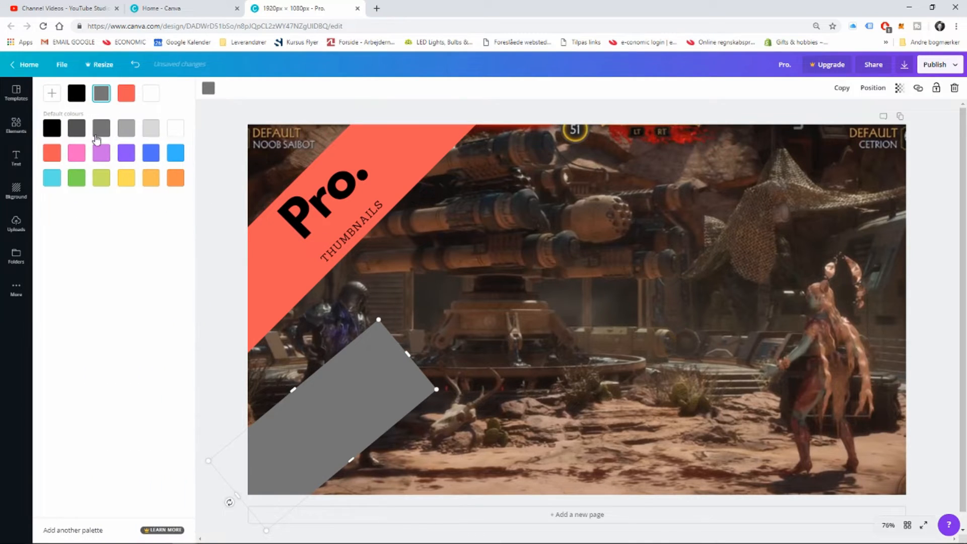
left_click(175, 128)
left_click(220, 199)
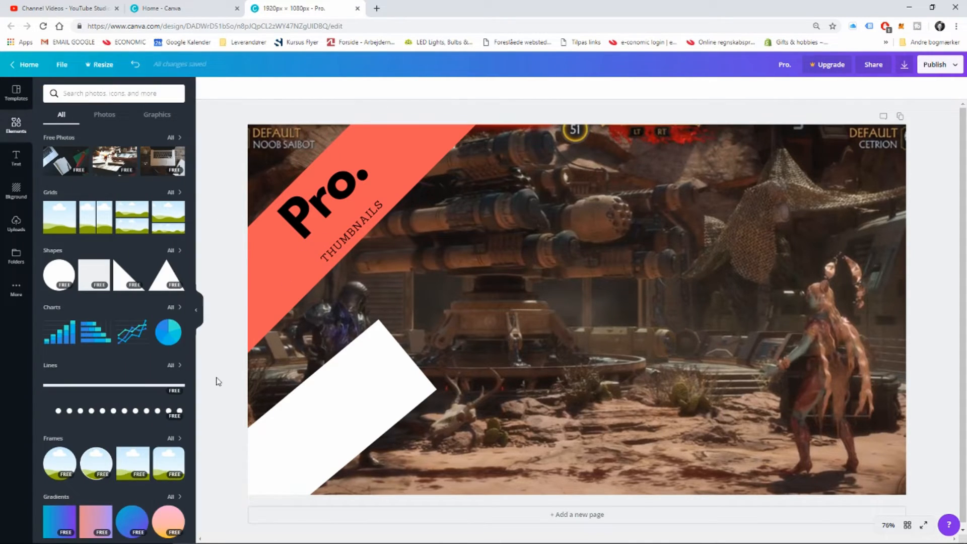
Step: Place the uploaded square GameDK logo image on the page and delete the white rectangle in the lower-left corner
left_click(19, 233)
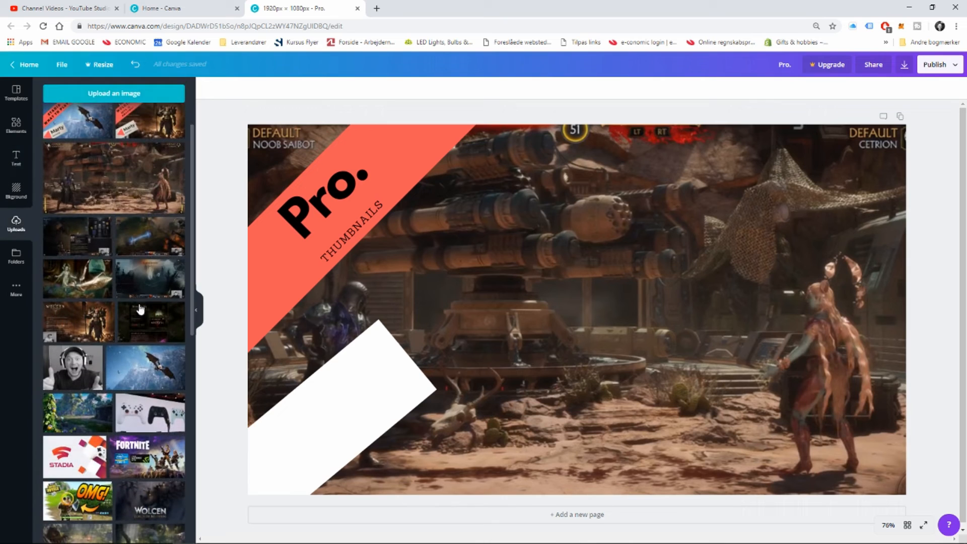
scroll(97, 417, "down", 5)
scroll(98, 412, "down", 2)
left_click_drag(80, 435, 535, 237)
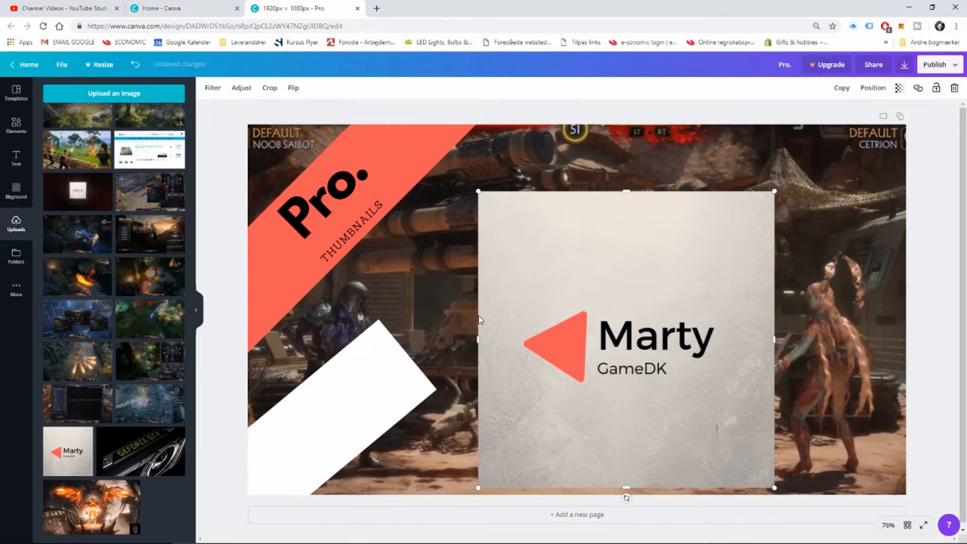
left_click(374, 379)
key("Delete")
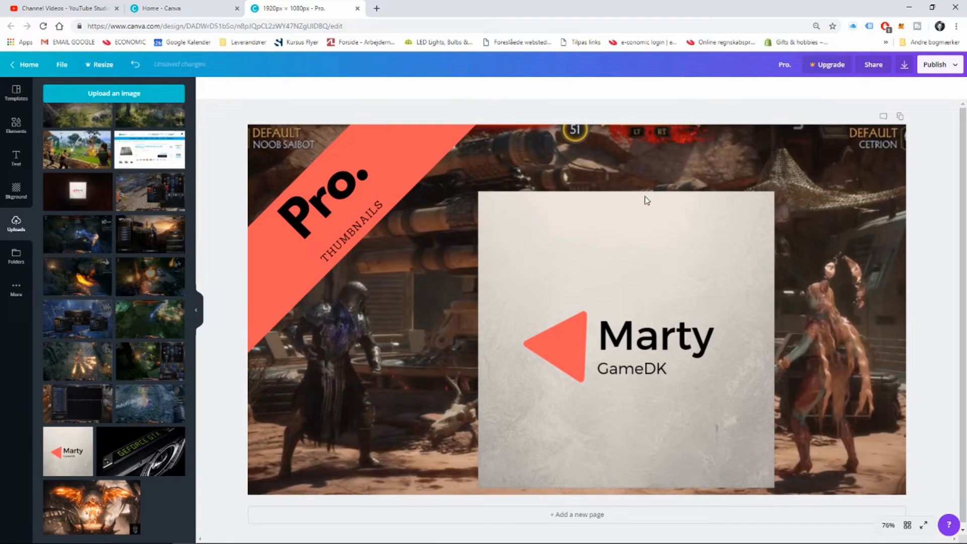
Step: Shrink the GameDK logo image and reshape its frame into an upright rectangle cropped closely to the sides of the logo
left_click(631, 199)
left_click_drag(477, 190, 614, 327)
left_click_drag(695, 324, 693, 291)
mouse_move(613, 391)
left_mouse_down()
mouse_move(648, 391)
mouse_move(609, 391)
mouse_move(620, 391)
left_mouse_up()
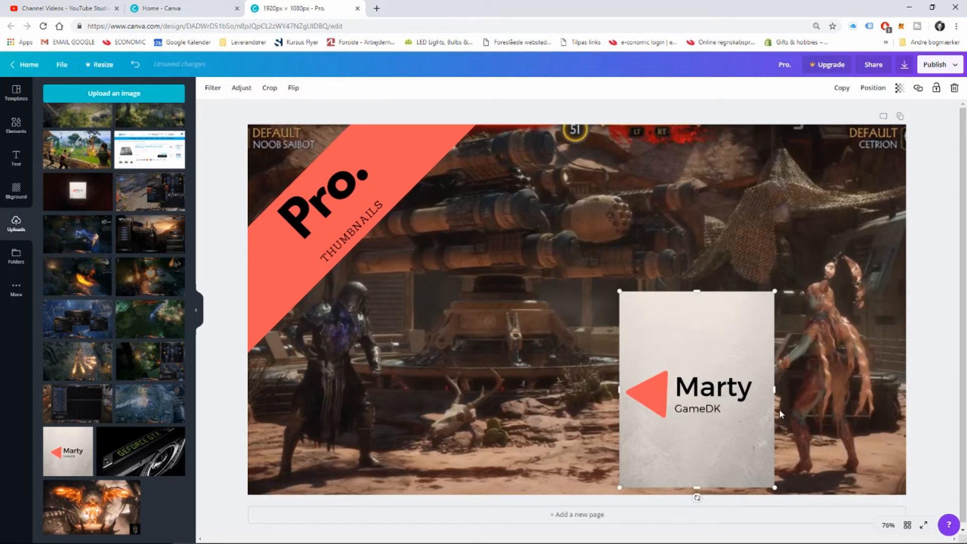
left_click_drag(774, 389, 758, 390)
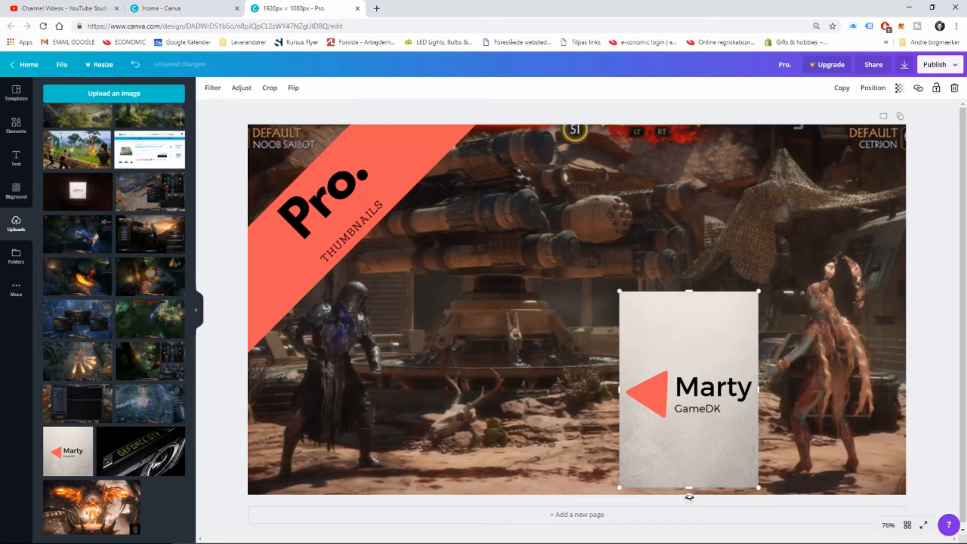
Step: Rotate the logo image about 45 degrees clockwise, move it into the page's lower-left corner and scale it down to fit there
left_click_drag(690, 498, 617, 462)
left_click_drag(756, 377, 373, 425)
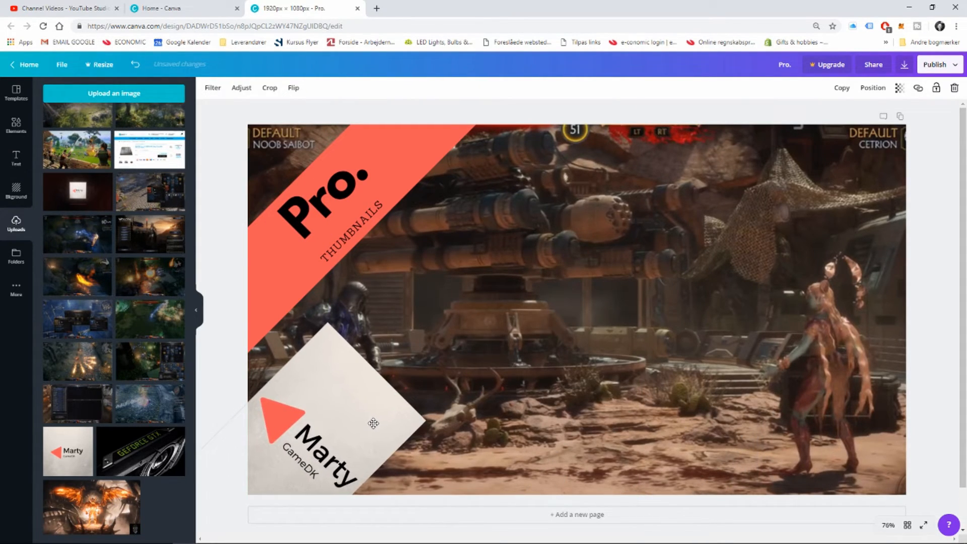
left_click_drag(381, 370, 332, 414)
mouse_move(301, 383)
left_mouse_down()
mouse_move(320, 325)
mouse_move(304, 388)
mouse_move(308, 369)
left_mouse_up()
left_click_drag(317, 422, 312, 427)
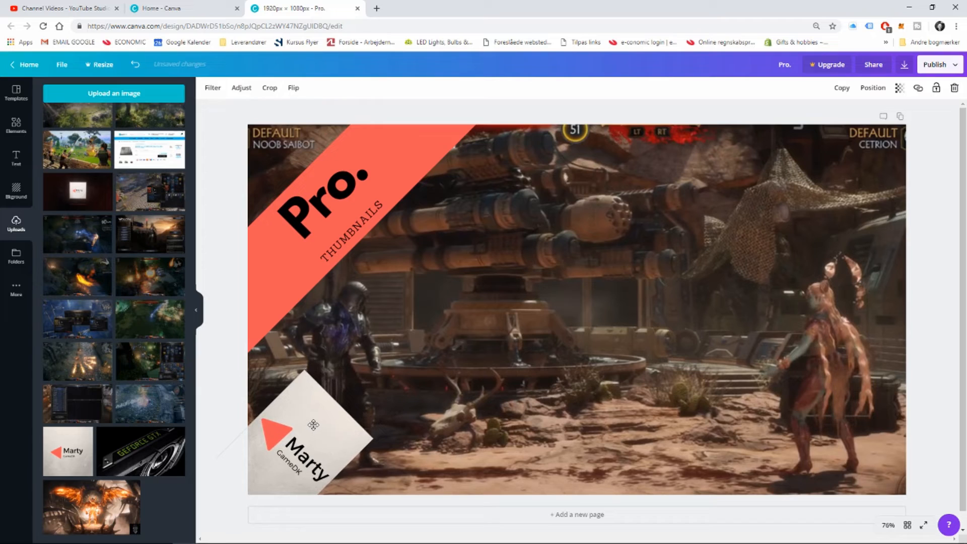
left_click(511, 334)
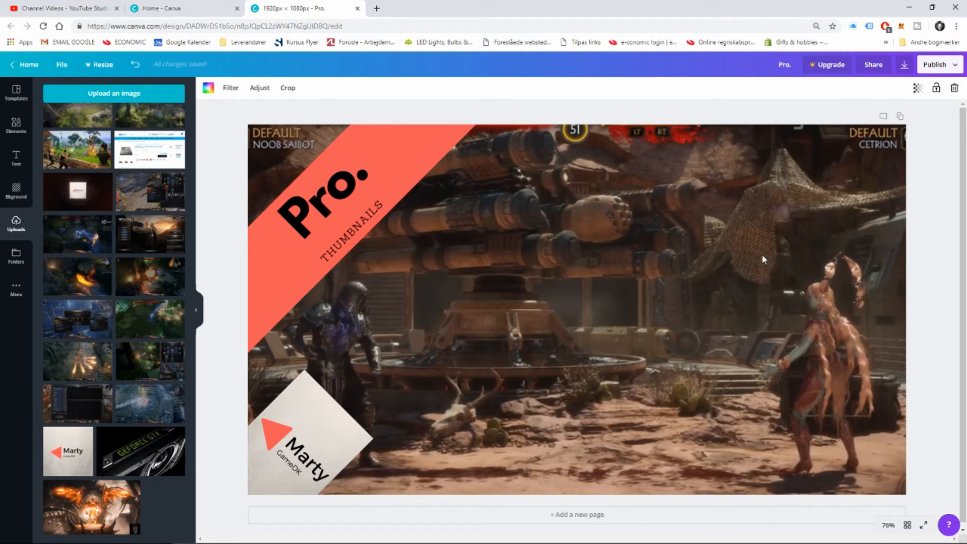
Step: Widen the coral diagonal banner outward on both long sides to leave more room around the "Pro. THUMBNAILS" text
double_click(310, 209)
left_click(393, 155)
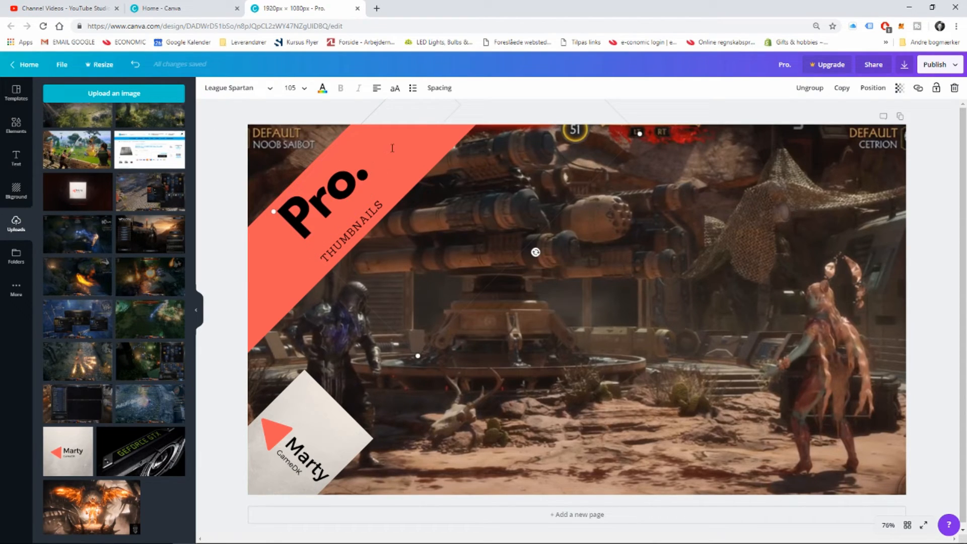
left_click(268, 230)
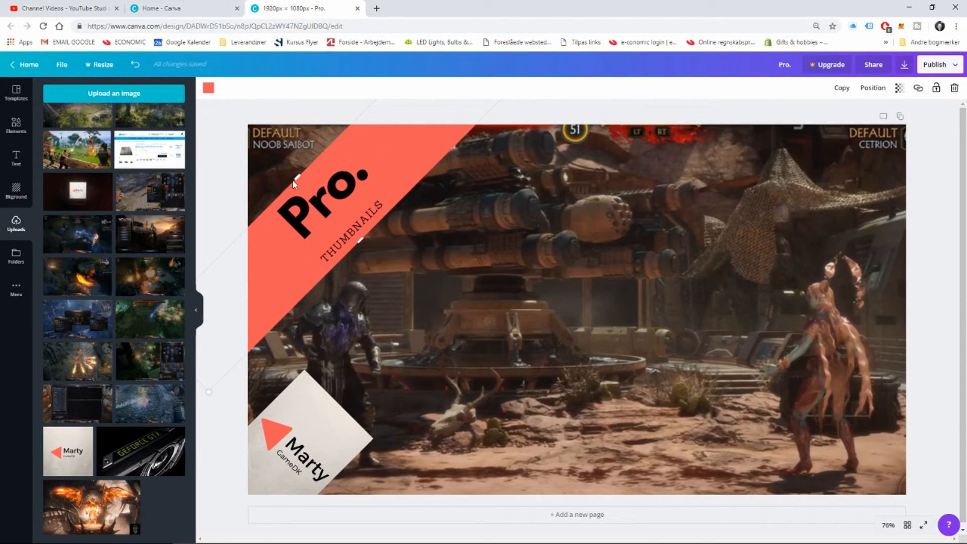
left_click_drag(294, 176, 282, 171)
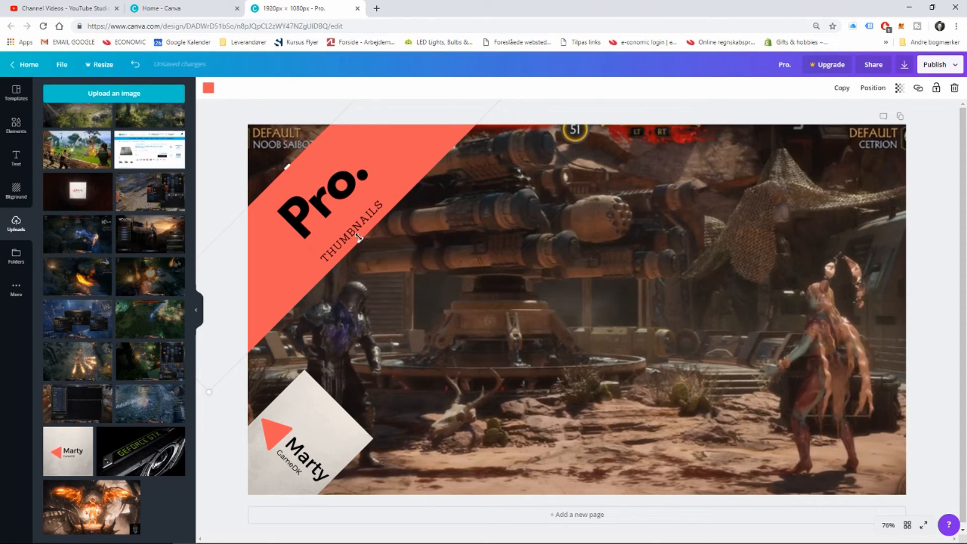
left_click_drag(359, 237, 365, 246)
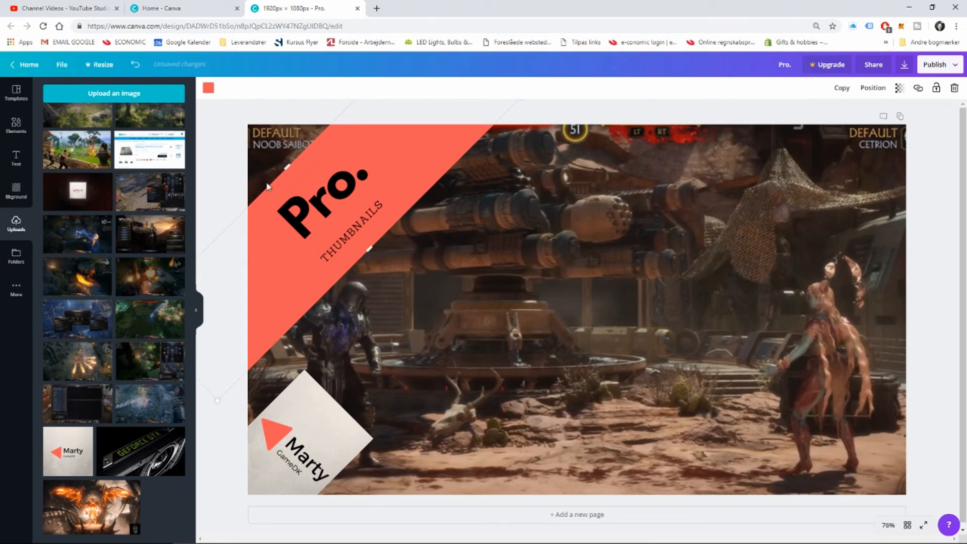
left_click(227, 157)
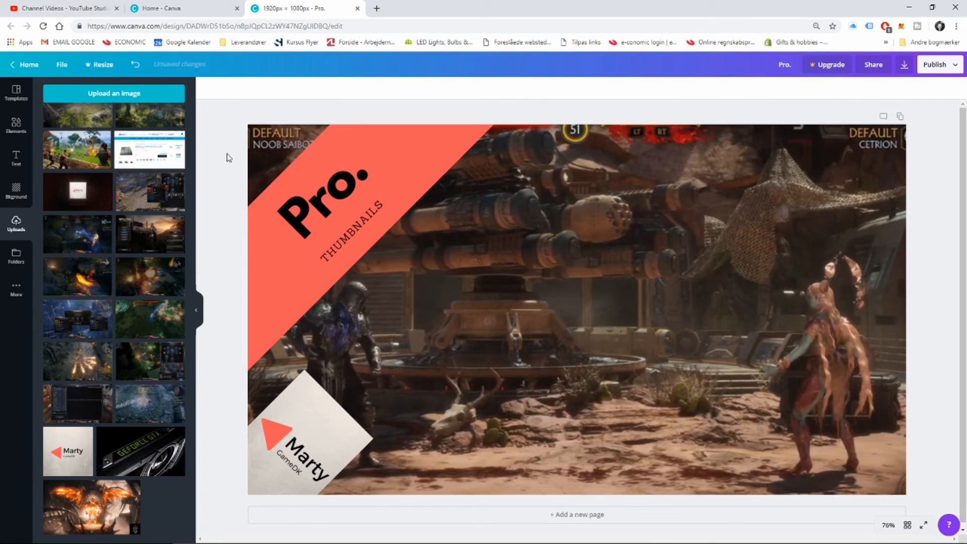